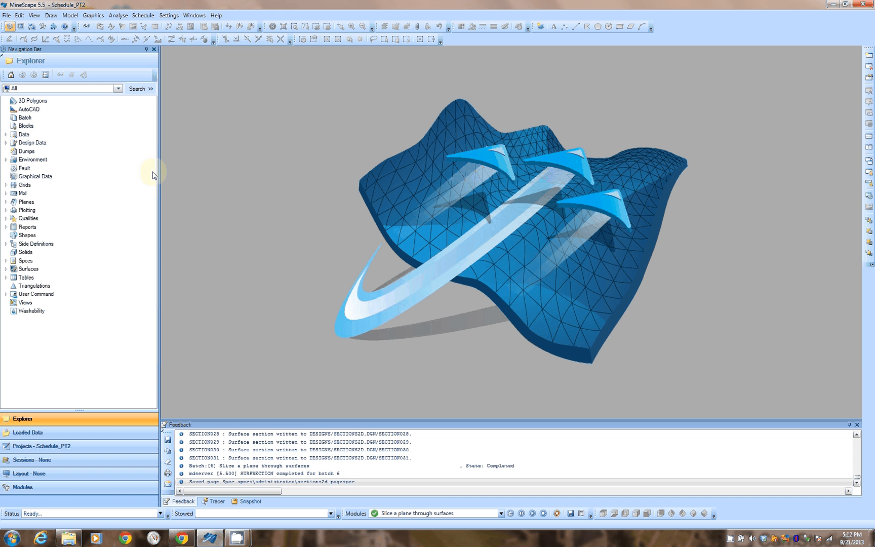
Load the TOPO0000 surface from the topopm grid file into the graphics view
left_click(6, 185)
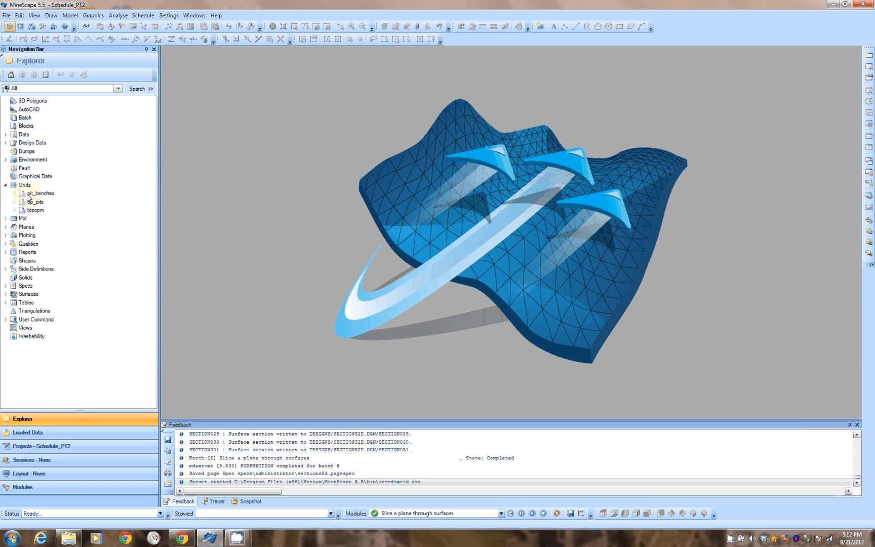
left_click(15, 210)
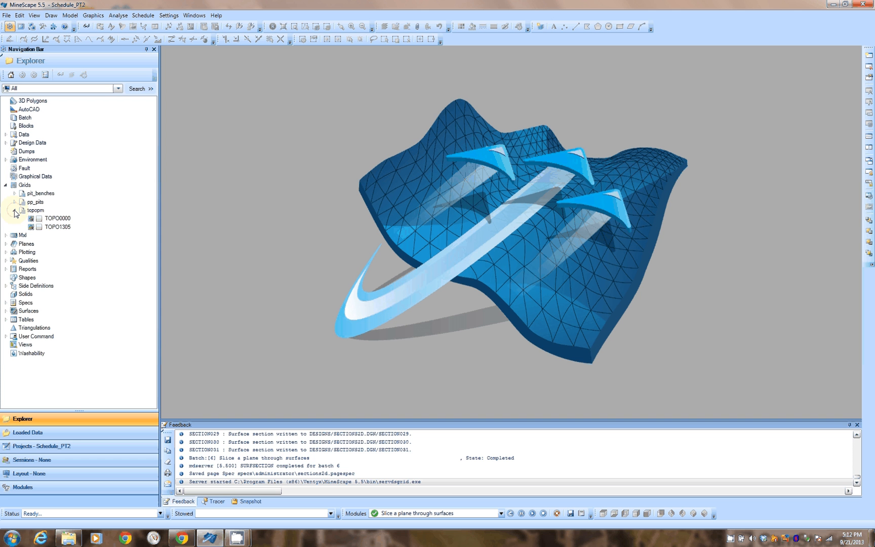
left_click(39, 218)
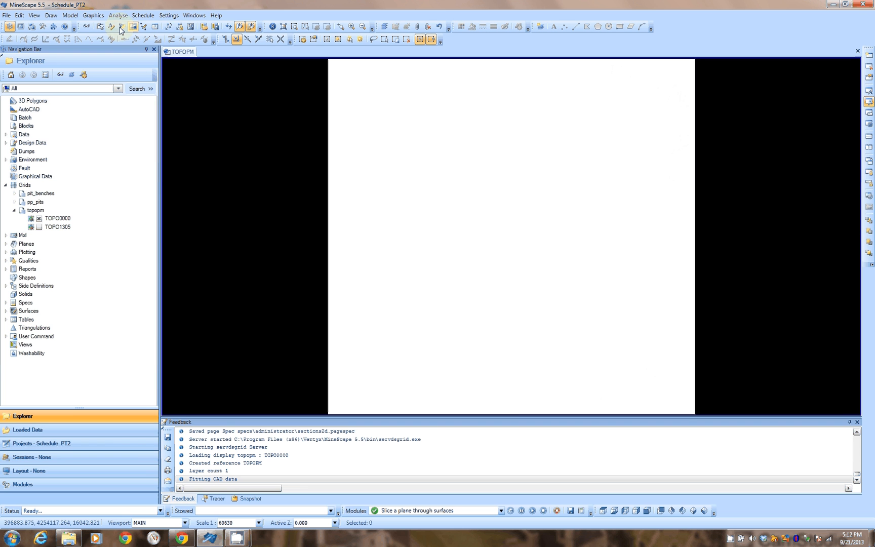
Turn on the colour fill override for the TOPOPM grid reference to inspect the topography by elevation
left_click(86, 30)
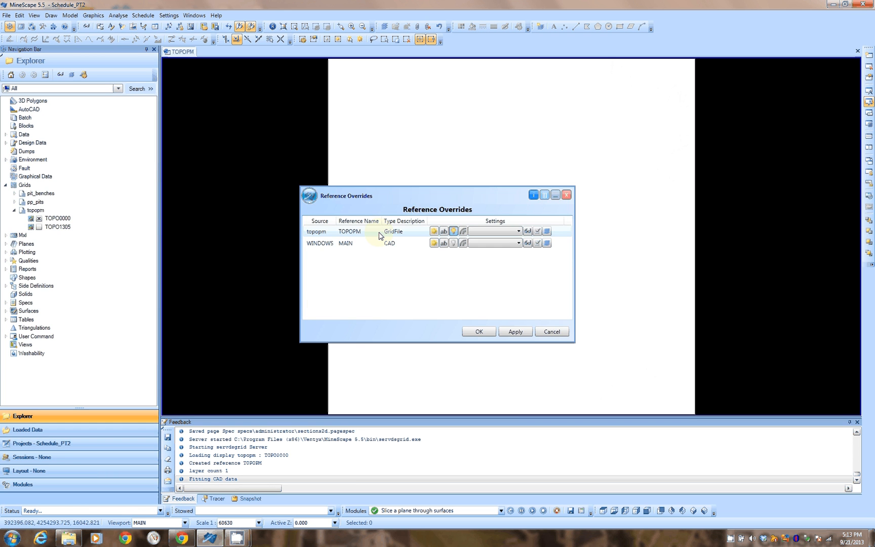
left_click(462, 231)
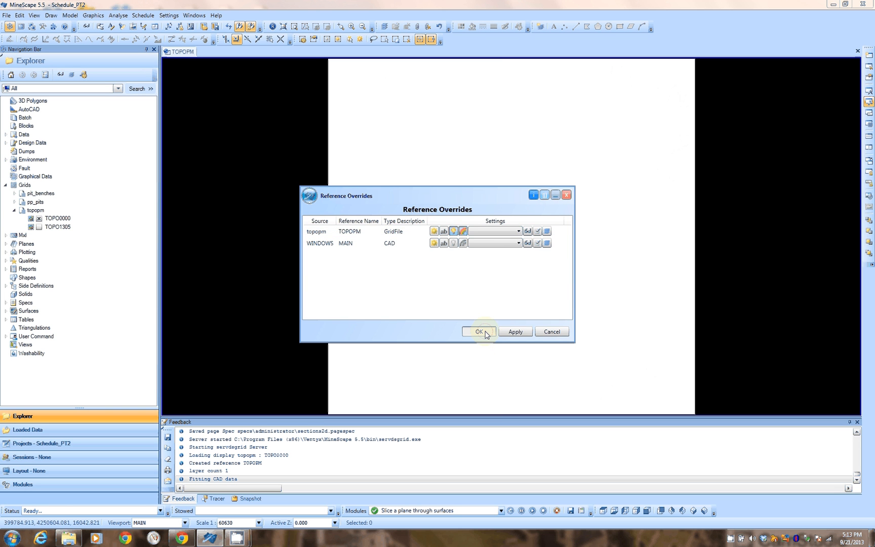
left_click(479, 332)
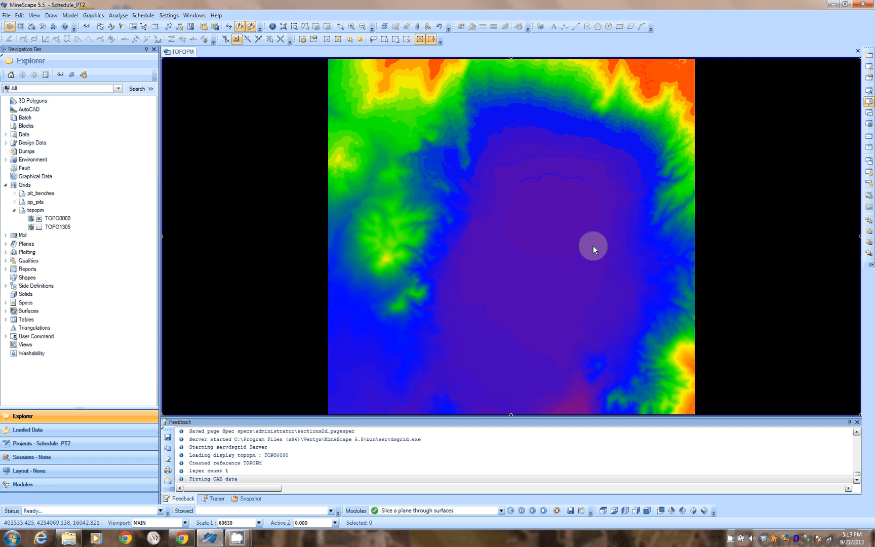
mouse_move(593, 246)
Unload the TOPO0000 grid and open layers MB_0785 through MB_1175 of the blocks design file for editing
left_click(39, 219)
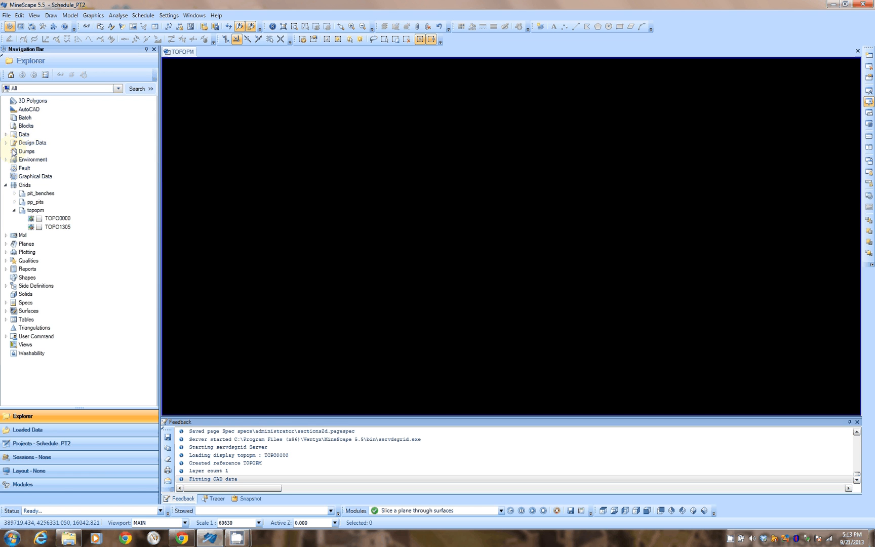
left_click(6, 144)
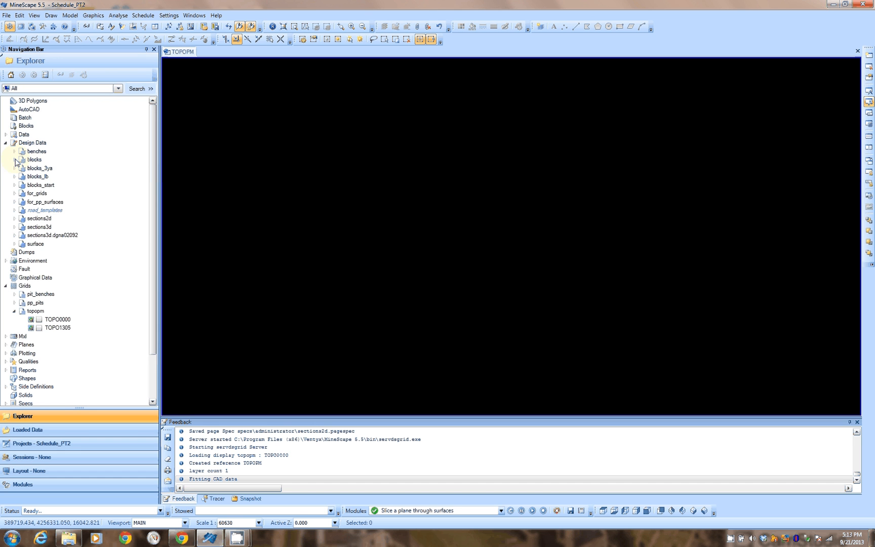
left_click(15, 160)
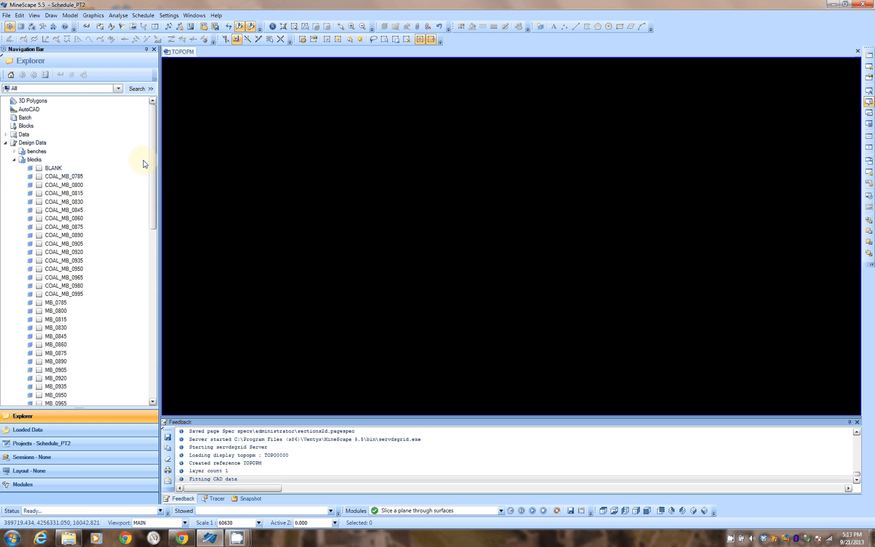
scroll(150, 215, "down", 7)
left_click_drag(150, 212, 150, 216)
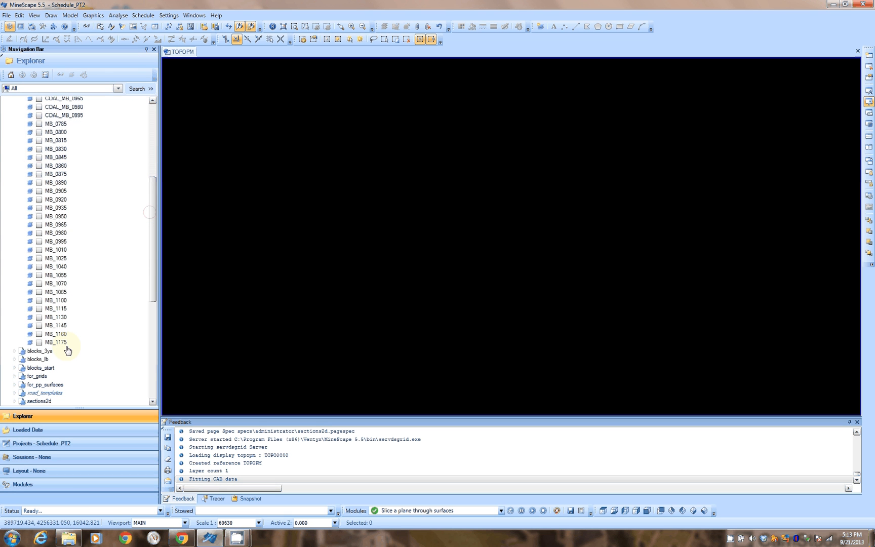
left_click(56, 343)
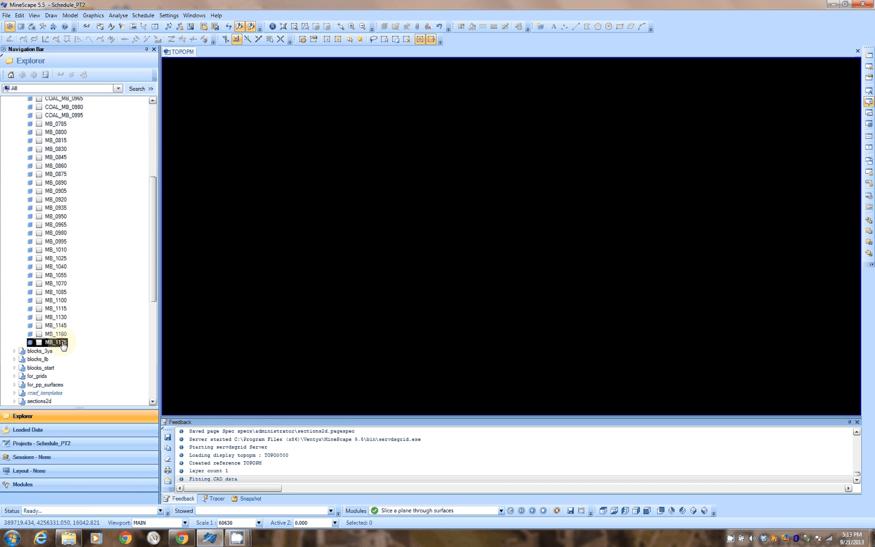
left_click(63, 125, "shift")
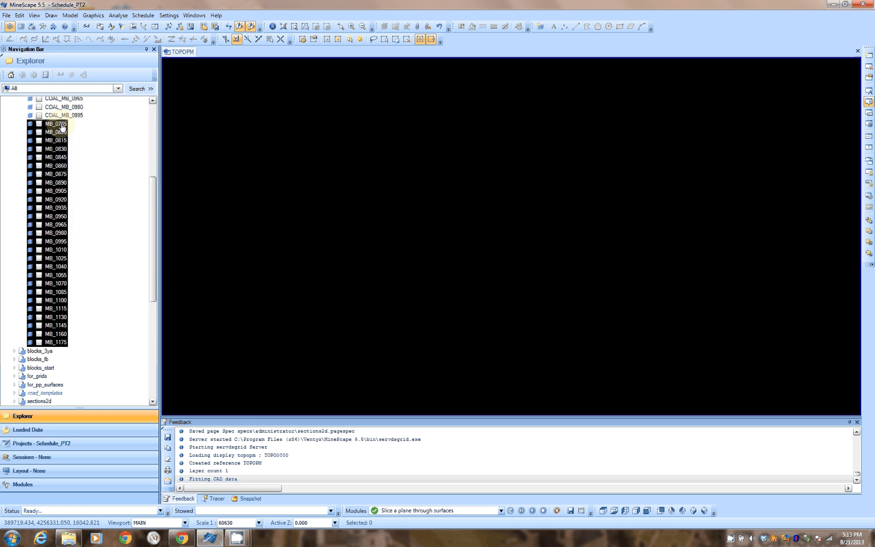
right_click(63, 127)
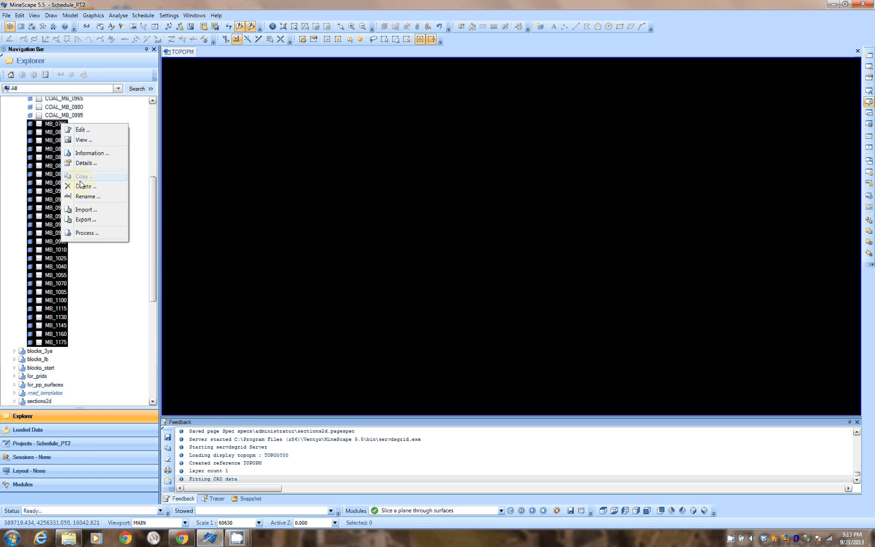
left_click(86, 132)
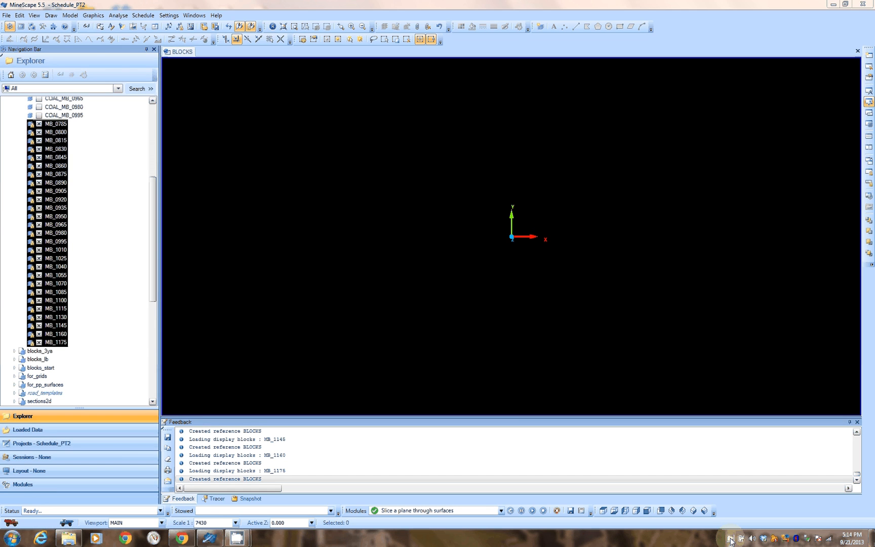
right_click(730, 540)
left_click(736, 511)
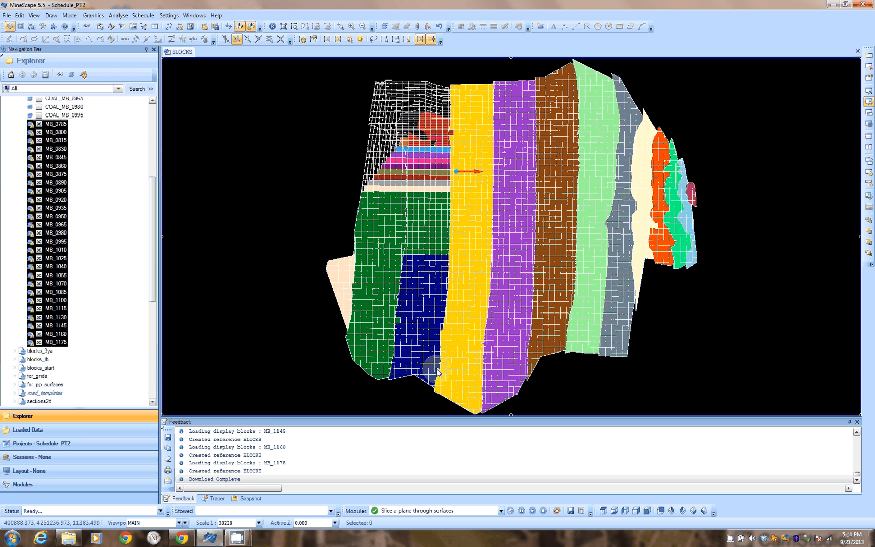
Examine the layout and extent of the loaded mining blocks in plan and from rotated 3D views
middle_click_drag(432, 198, 425, 232)
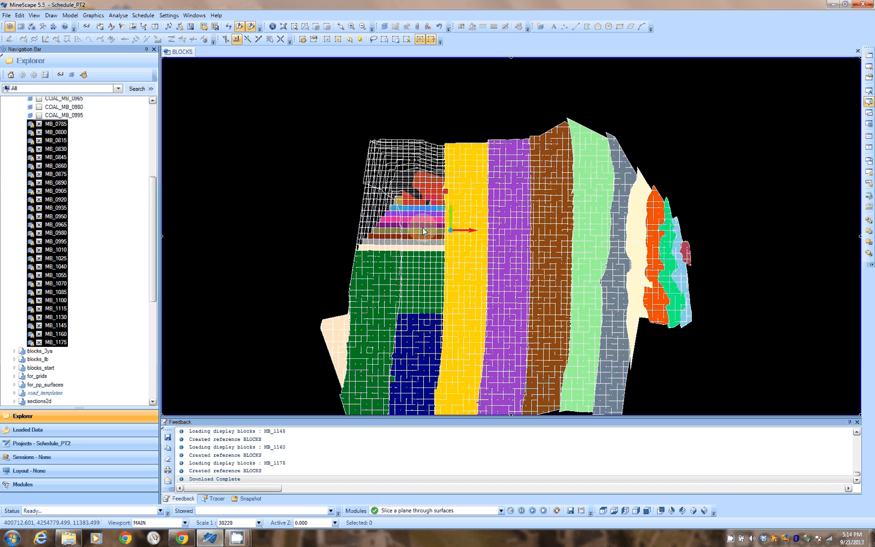
middle_click_drag(424, 231, 452, 256)
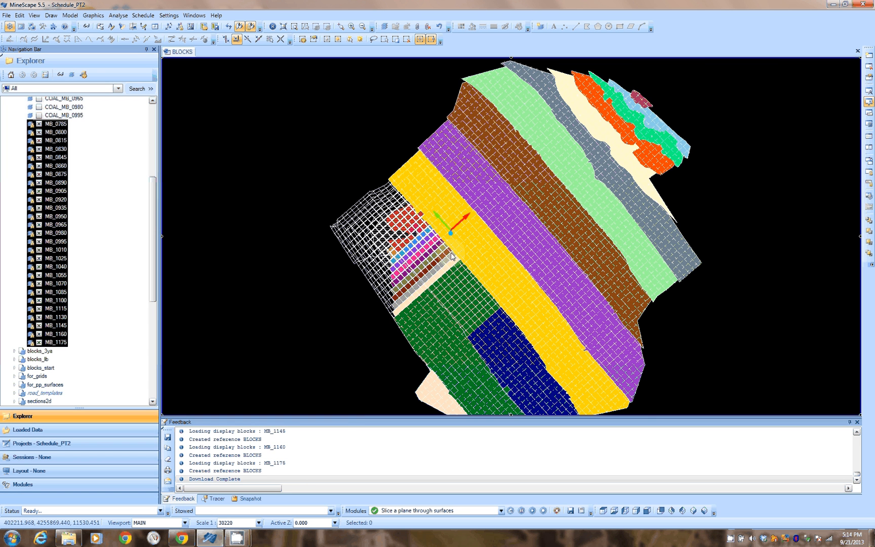
left_click(453, 256)
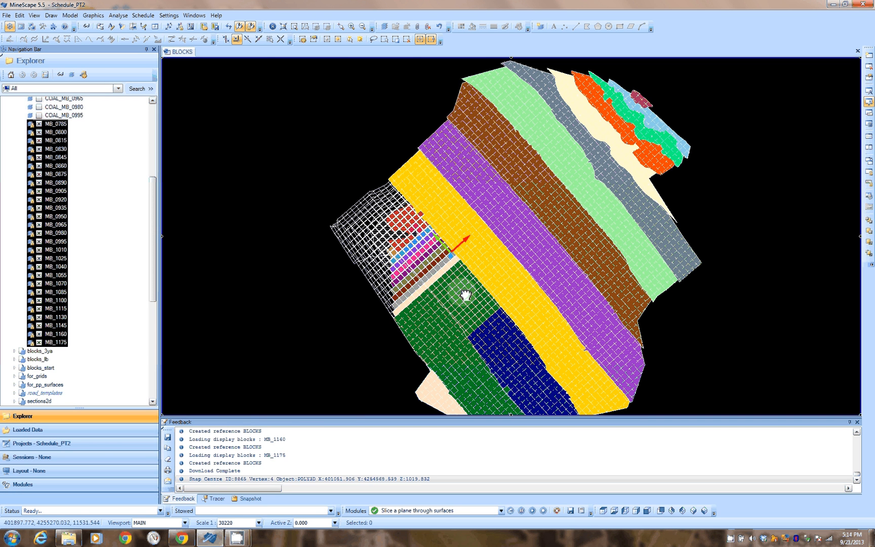
middle_click_drag(465, 295, 514, 248)
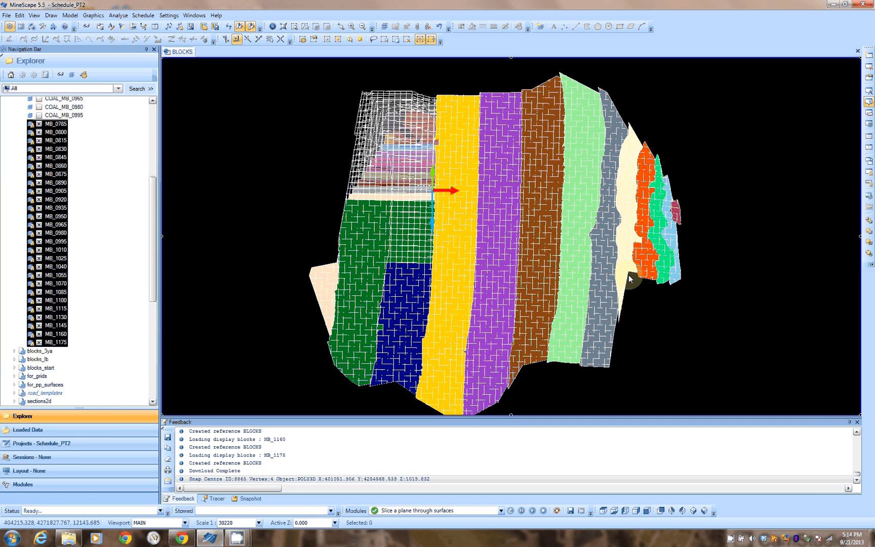
left_click(302, 285)
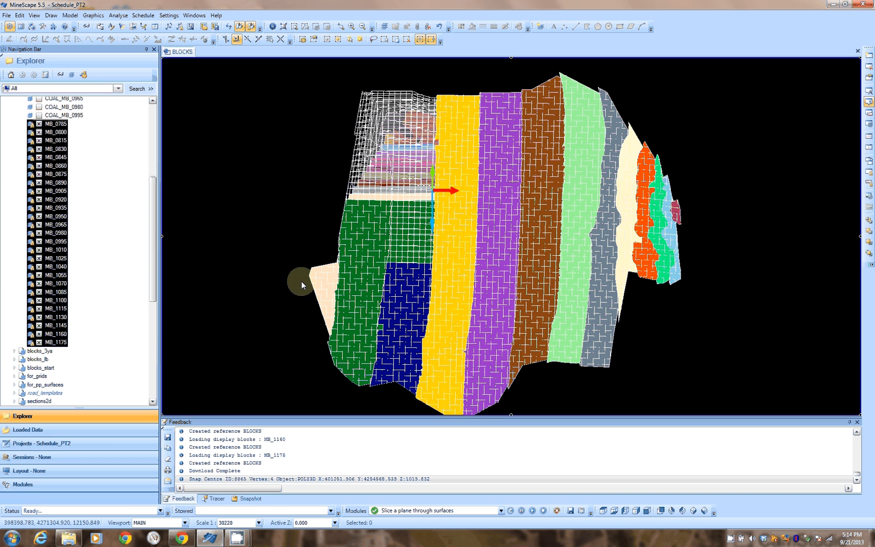
left_click(508, 388)
View the mining blocks from the front and inspect the stacked bench levels and their outer limits
left_click(639, 512)
left_click(478, 192)
left_click(343, 225)
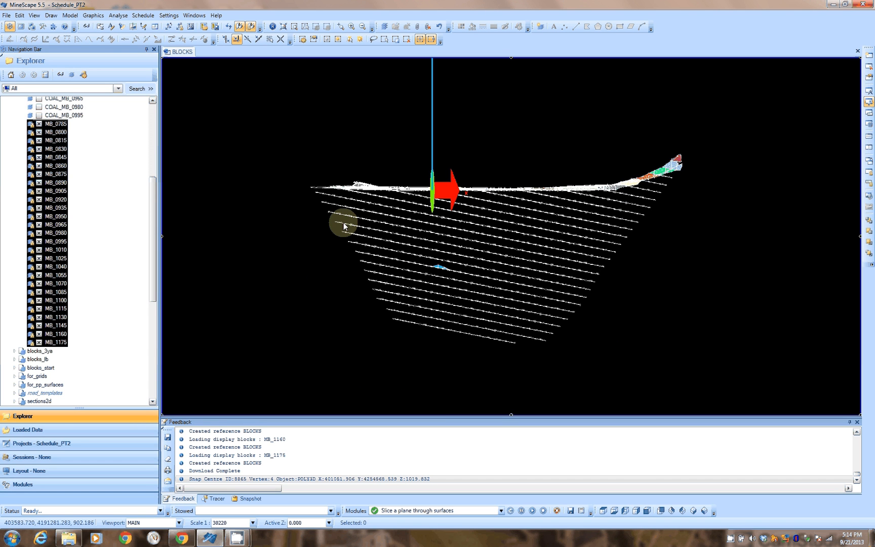
left_click(581, 197)
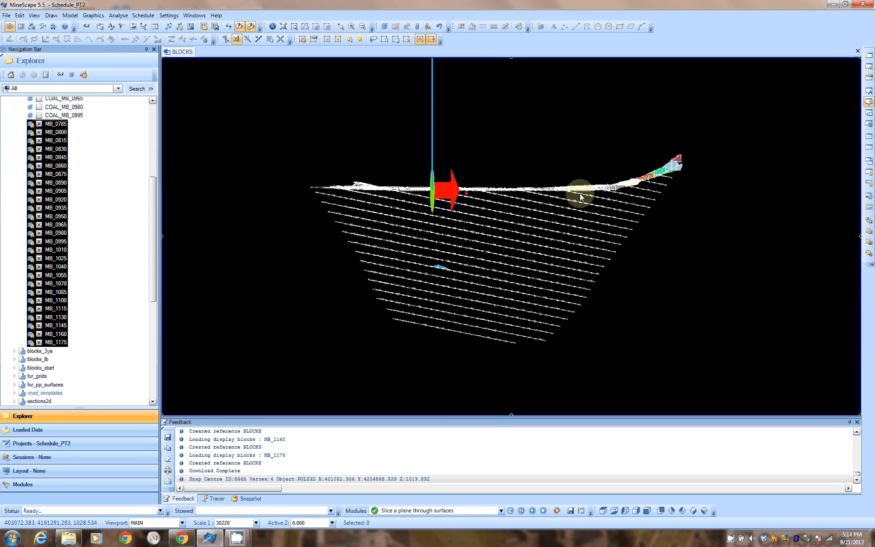
left_click(647, 213)
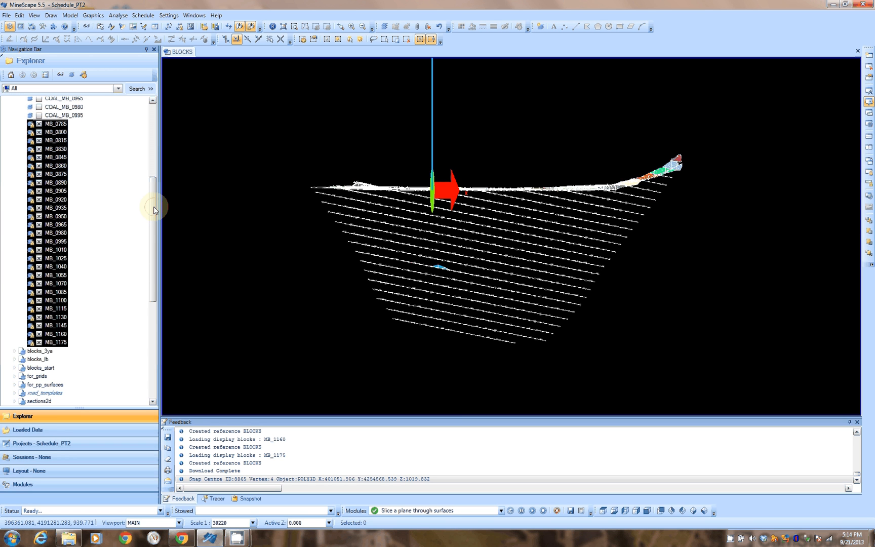
Review the grid surfaces defined in the project, checking the bench surfaces Z0785 to Z1175, and collapse the Surfaces list
left_click_drag(155, 211, 129, 361)
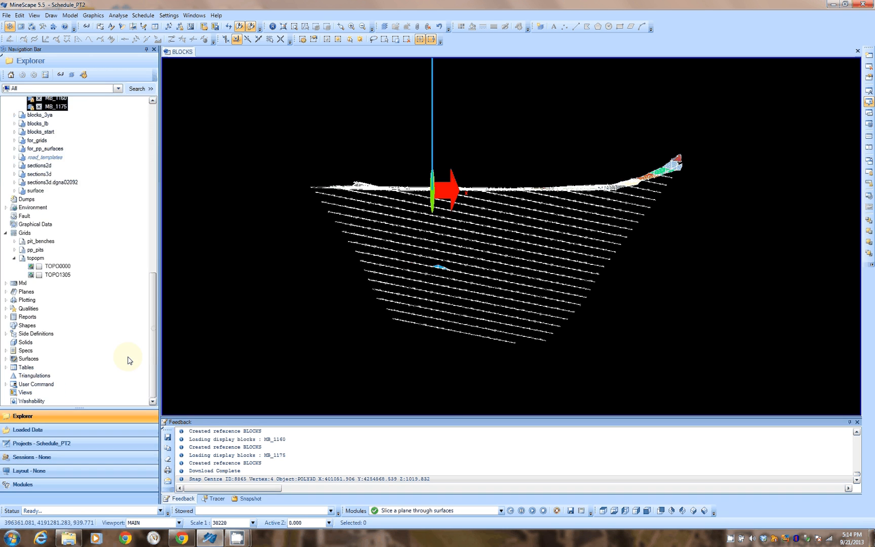
double_click(31, 359)
scroll(145, 360, "down", 3)
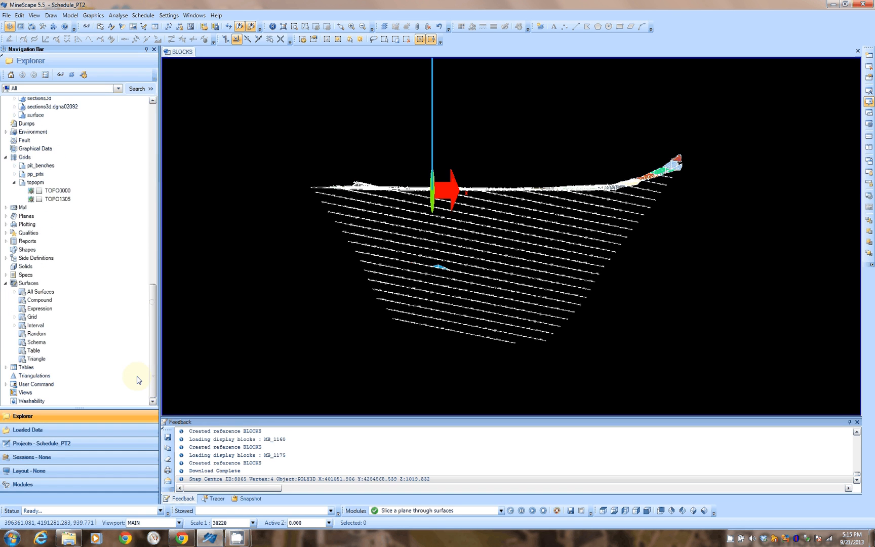
left_click(14, 317)
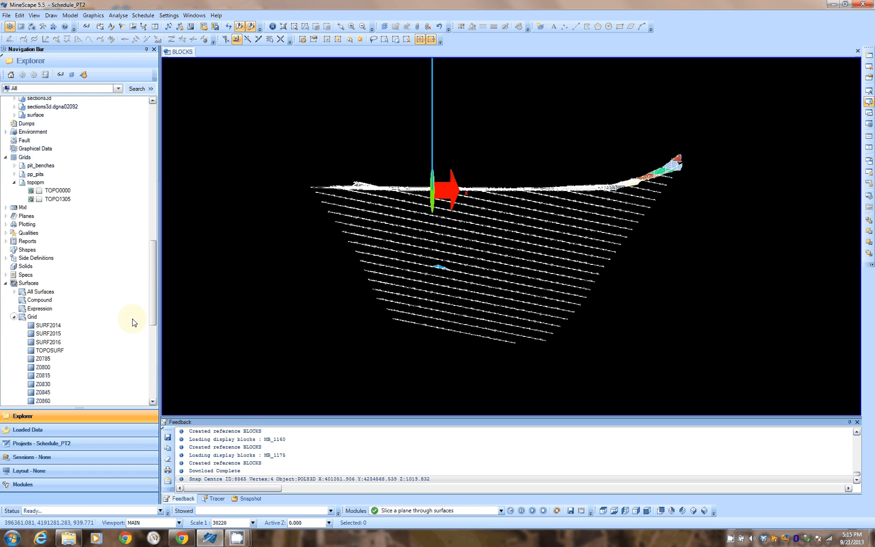
scroll(147, 323, "down", 7)
scroll(154, 325, "down", 2)
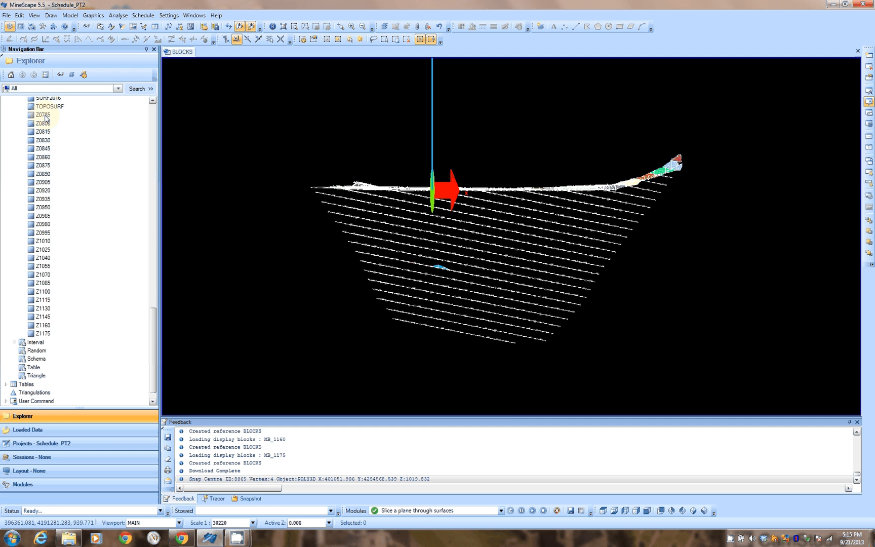
left_click(43, 115)
left_click(645, 400)
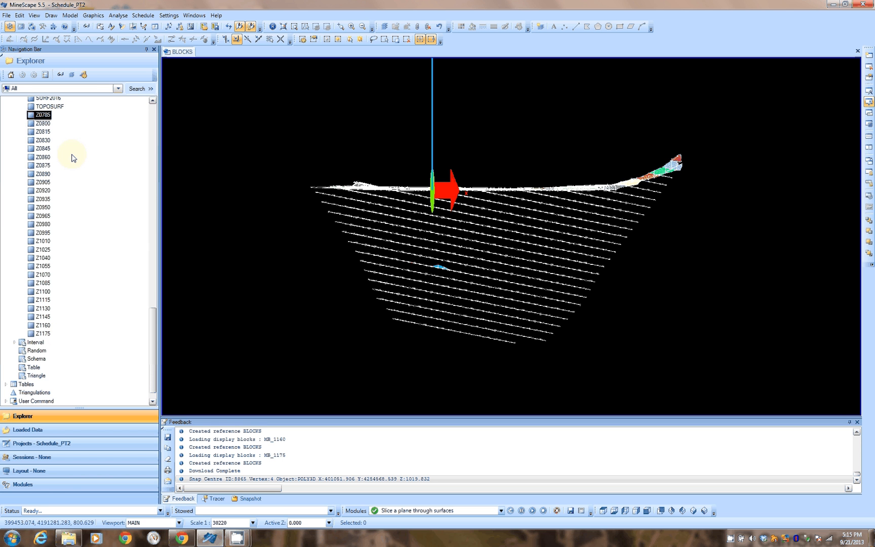
left_click_drag(153, 349, 156, 336)
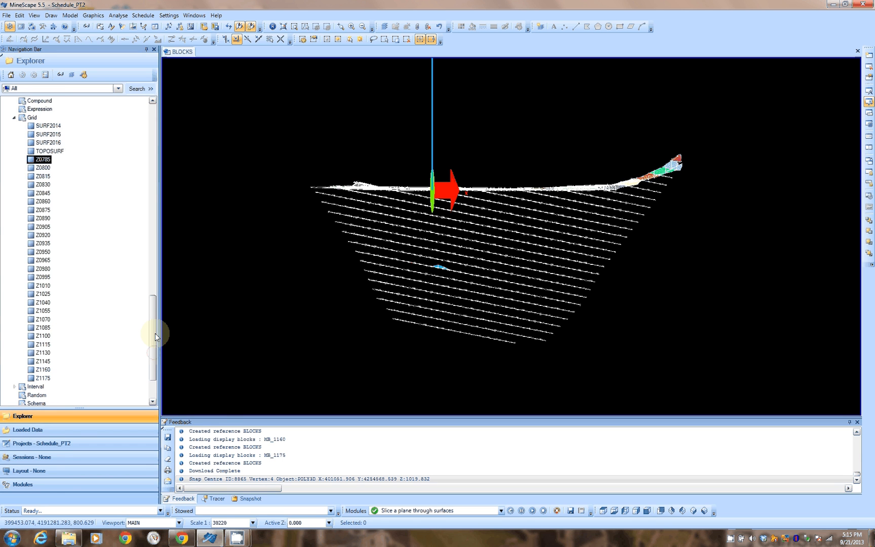
scroll(33, 350, "up", 10)
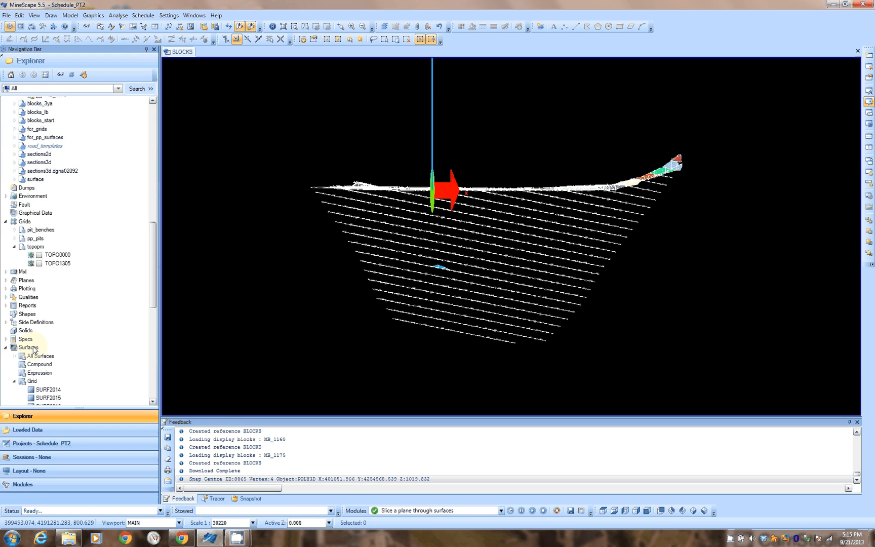
left_click(7, 349)
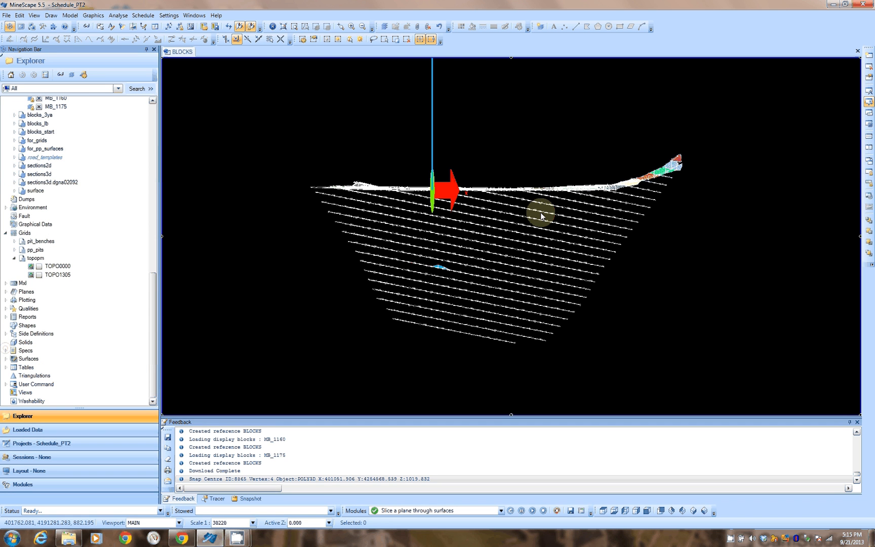
Check which surfaces the pp_pits grid file contains, with the topopm and pp_pits contents collapsed again
mouse_move(678, 170)
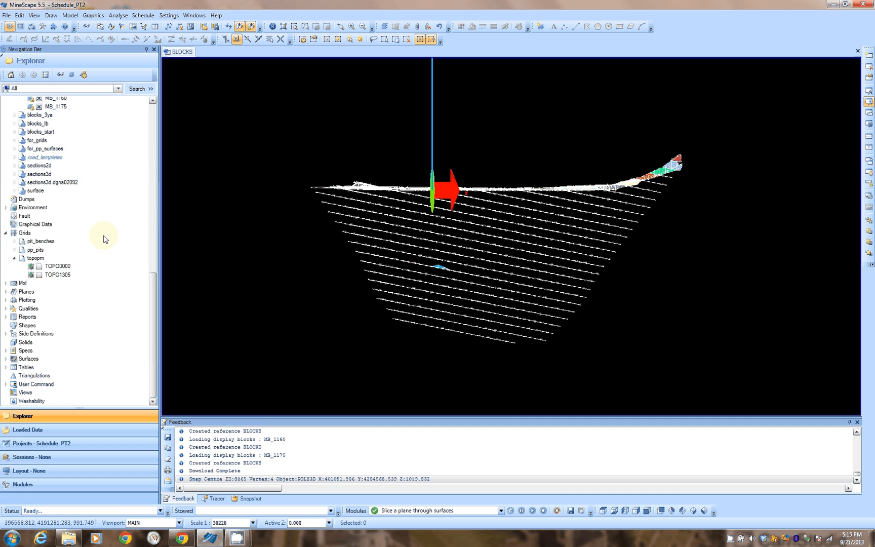
left_click(14, 258)
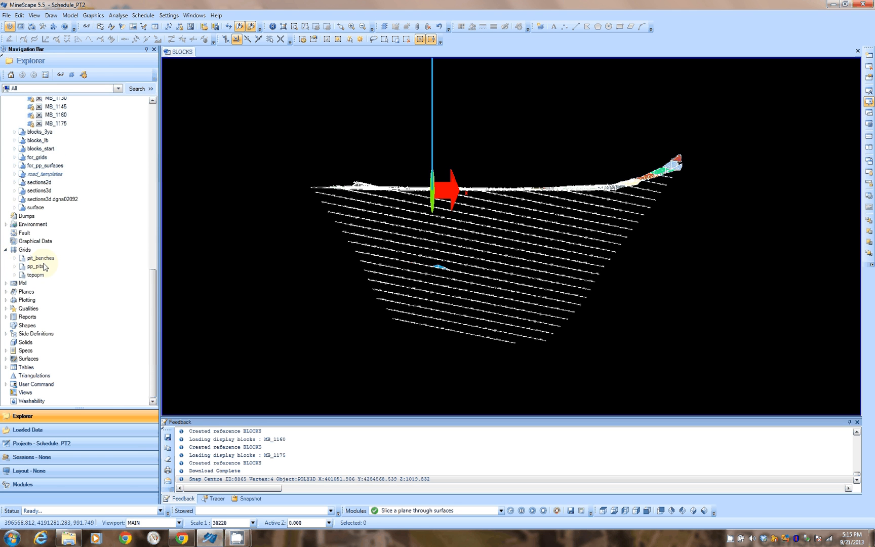
left_click(14, 267)
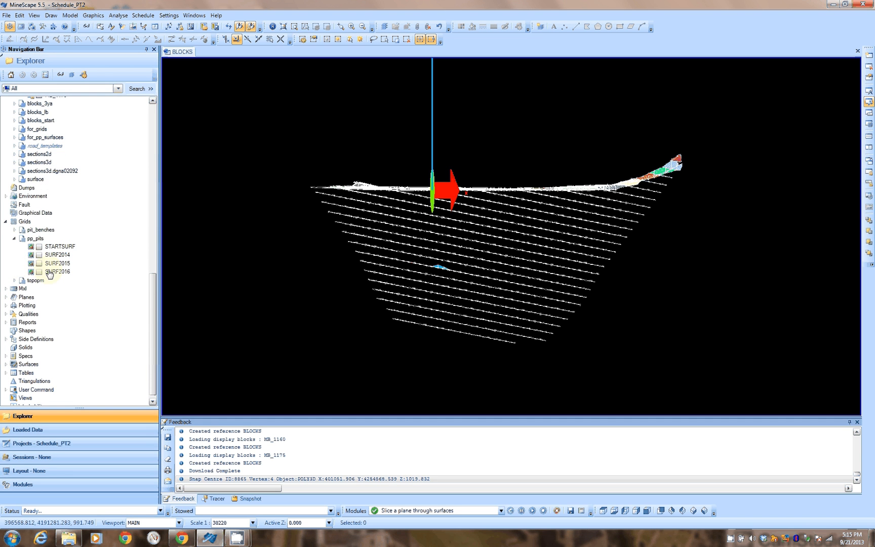
left_click(15, 239)
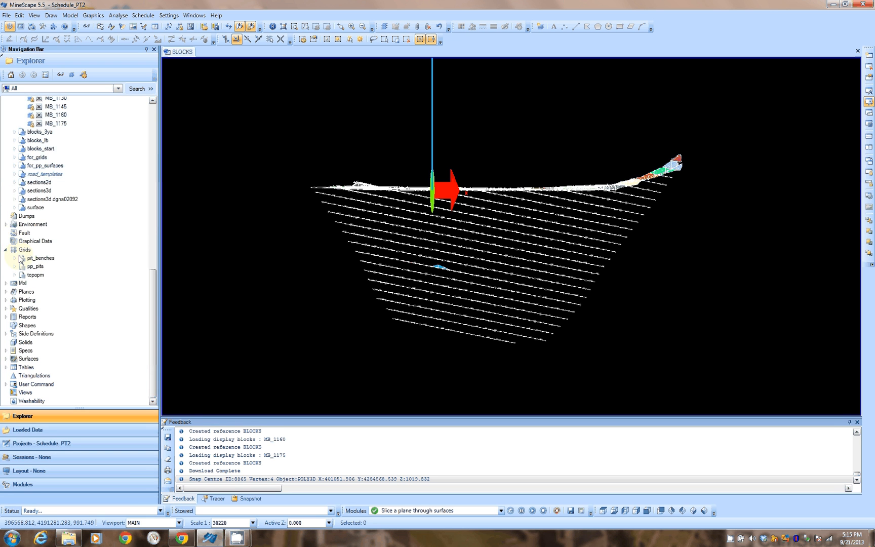
Review the bench values stored in the pit_benches grid file, from Z0785 up to Z1220
left_click(14, 258)
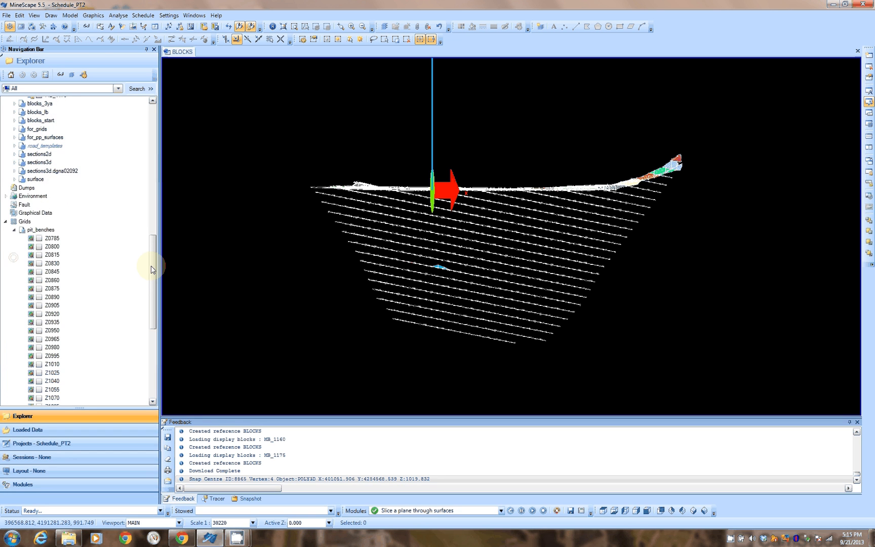
scroll(150, 276, "down", 1)
left_click_drag(149, 282, 151, 306)
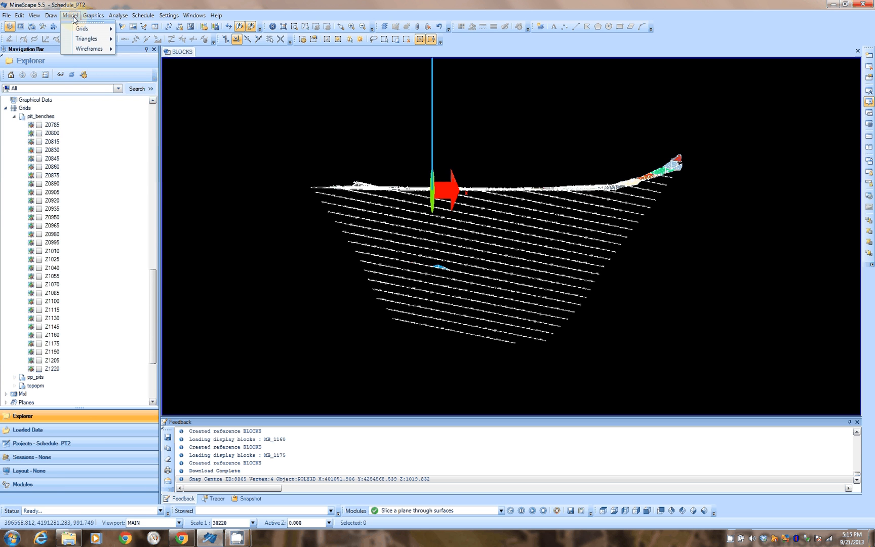
Open the form for updating a grid value by gridding design data and place it over the model view
mouse_move(101, 29)
left_click(154, 51)
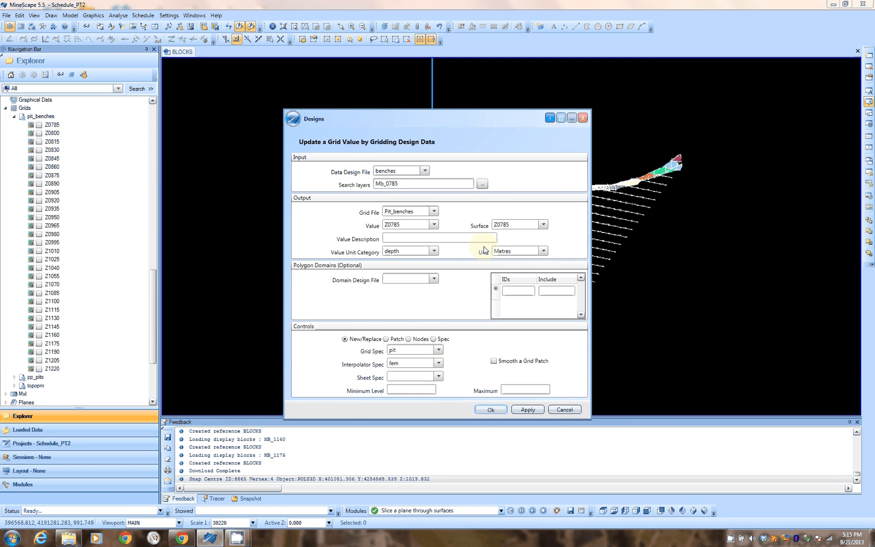
left_click_drag(402, 129, 459, 108)
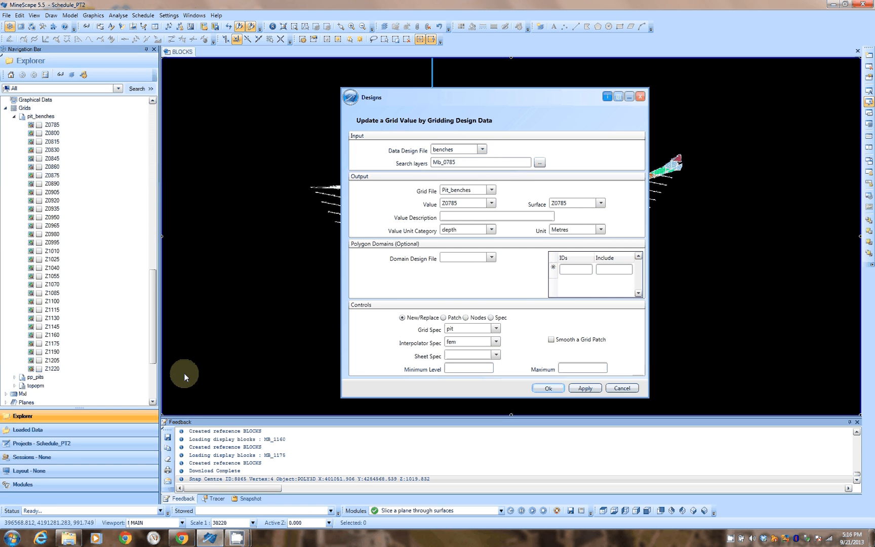
Compare the layers of the blocks and benches design files, leaving blocks collapsed and the MB layers of benches listed
left_click_drag(154, 342, 153, 167)
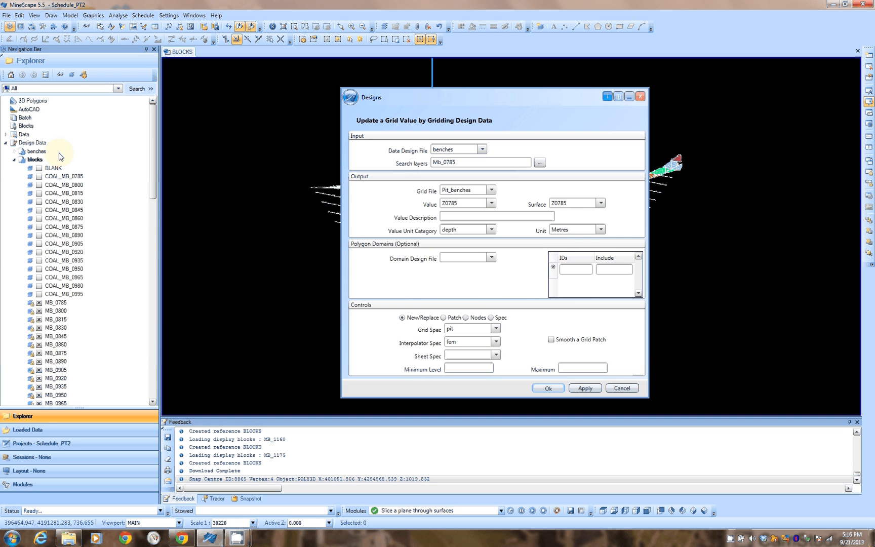
left_click(14, 160)
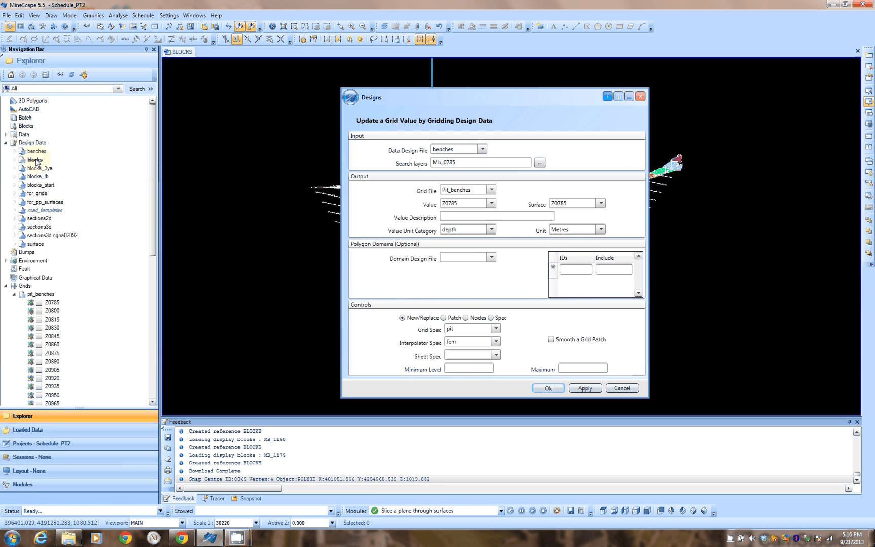
double_click(35, 160)
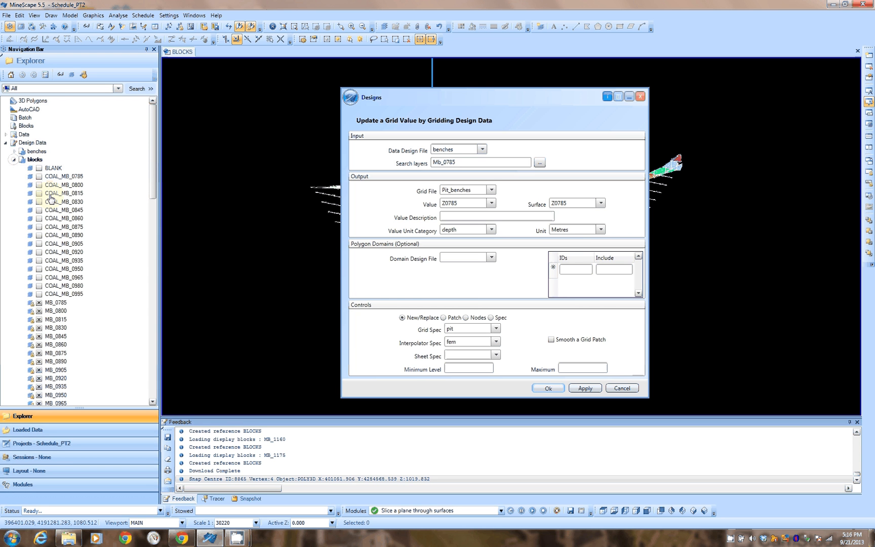
scroll(147, 172, "down", 8)
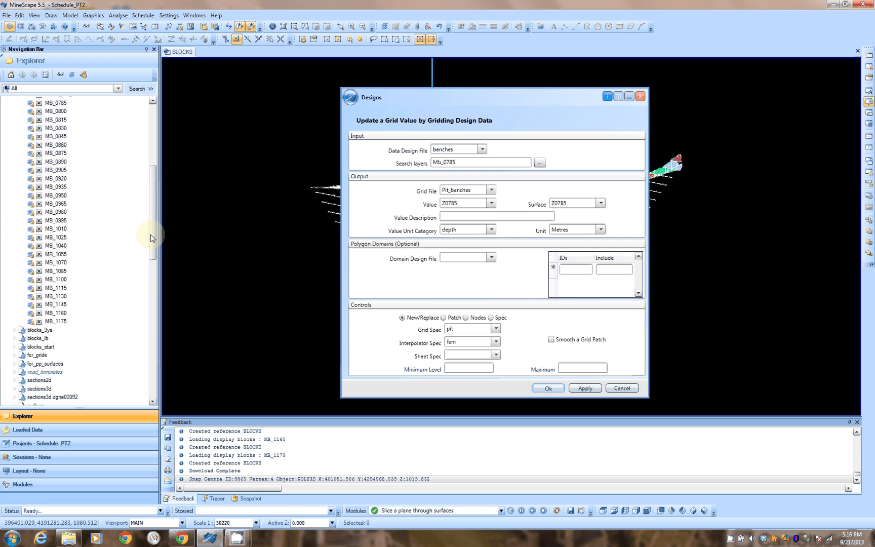
left_click_drag(151, 238, 154, 174)
left_click(14, 158)
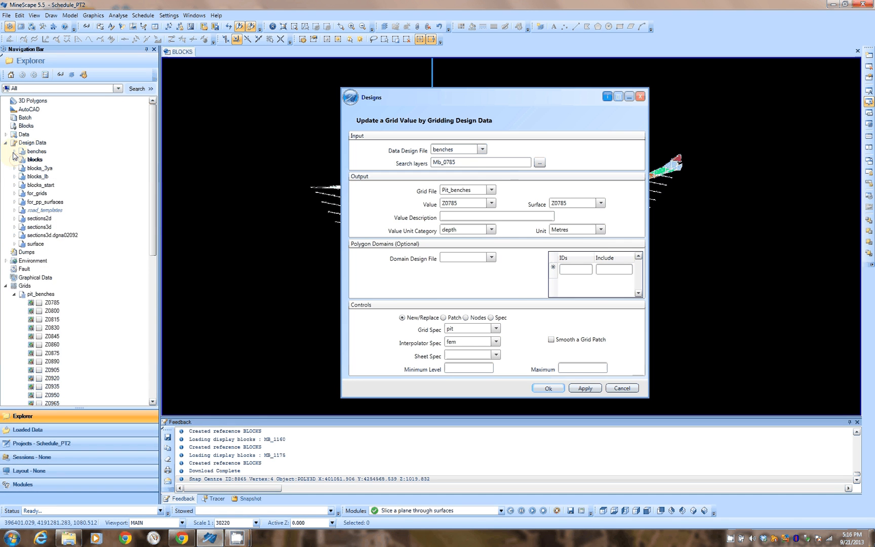
left_click(14, 152)
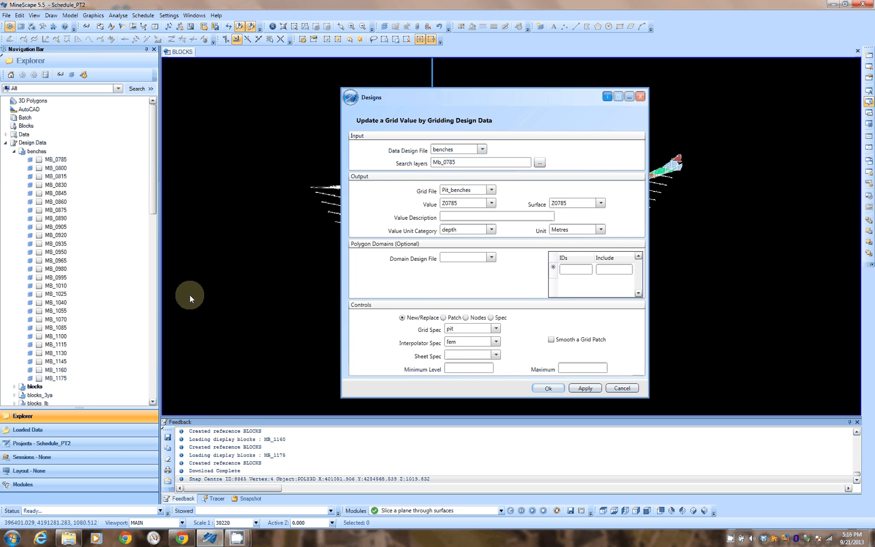
Move the gridding form aside and examine the lowest bench in the section against the form's input and output settings
left_click(457, 166)
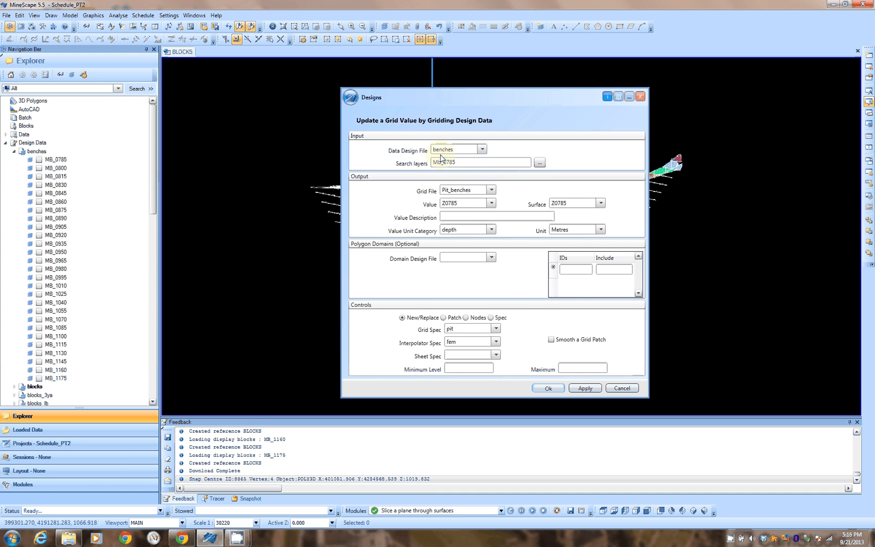
left_click_drag(490, 98, 672, 91)
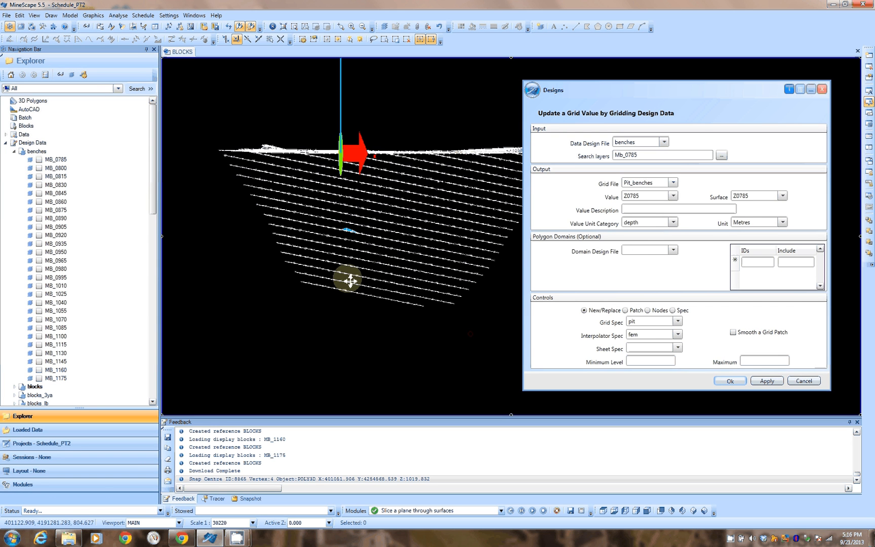
left_click_drag(350, 280, 297, 277)
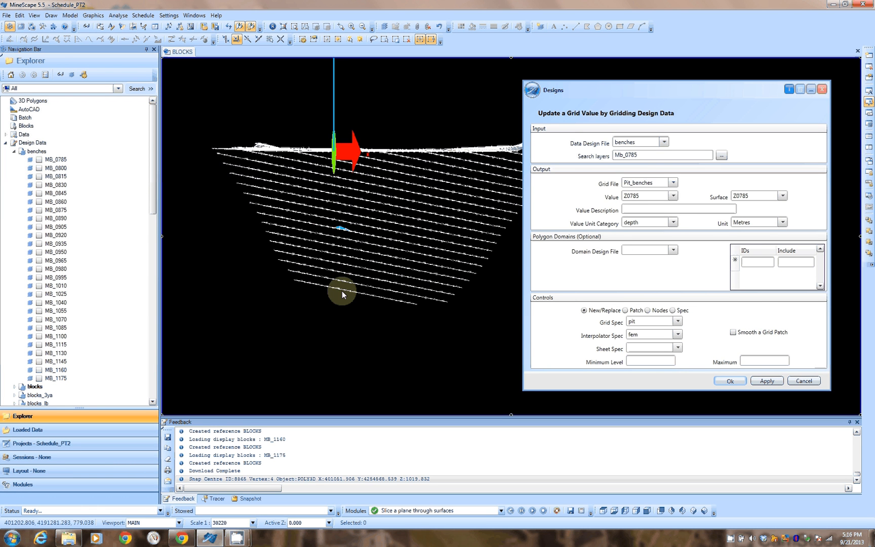
mouse_move(347, 291)
left_click(626, 212)
Inspect the definition of the Pit_benches grid file, check its node values through to the last entry, and close it without creating anything
double_click(639, 183)
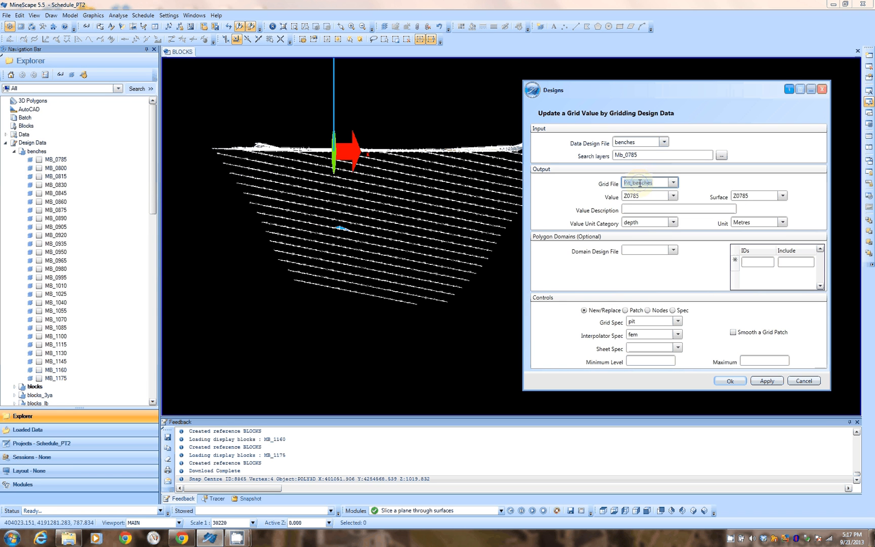
right_click(639, 183)
left_click(668, 232)
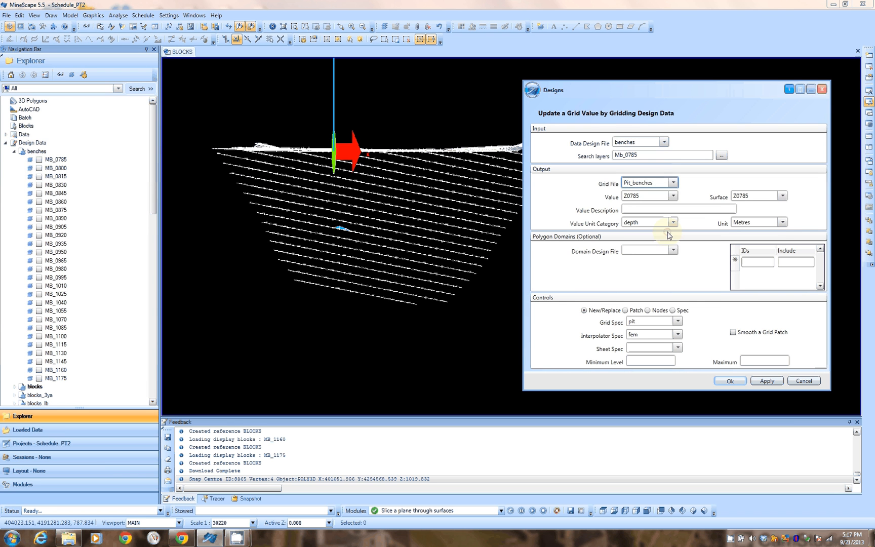
left_click_drag(400, 173, 300, 109)
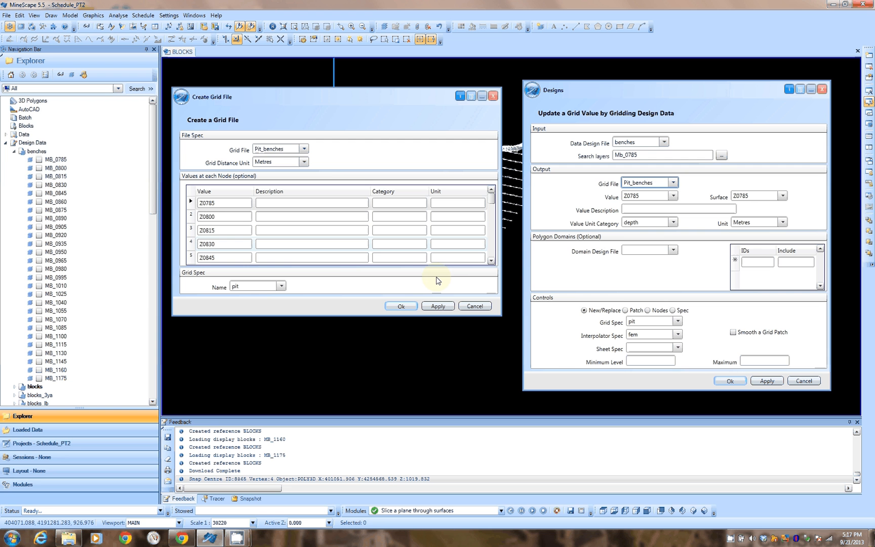
left_click(492, 261)
left_click(492, 261)
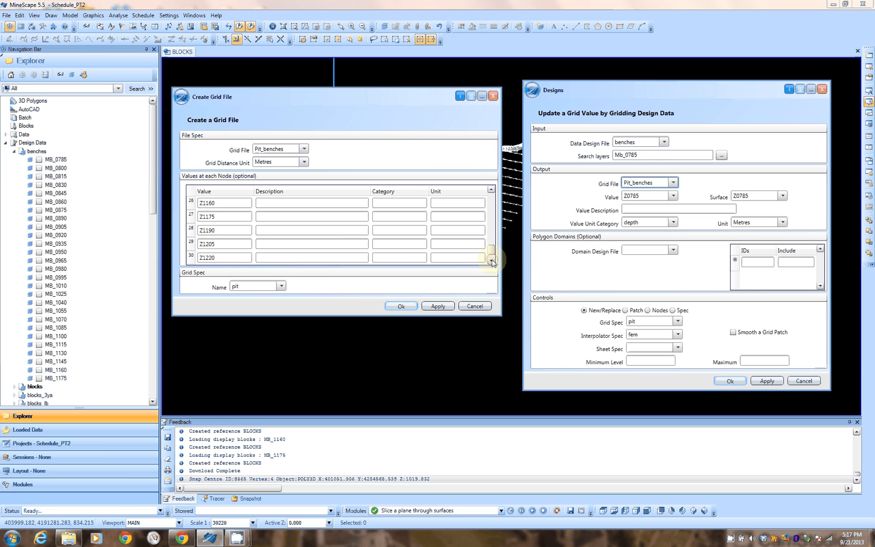
left_click(491, 261)
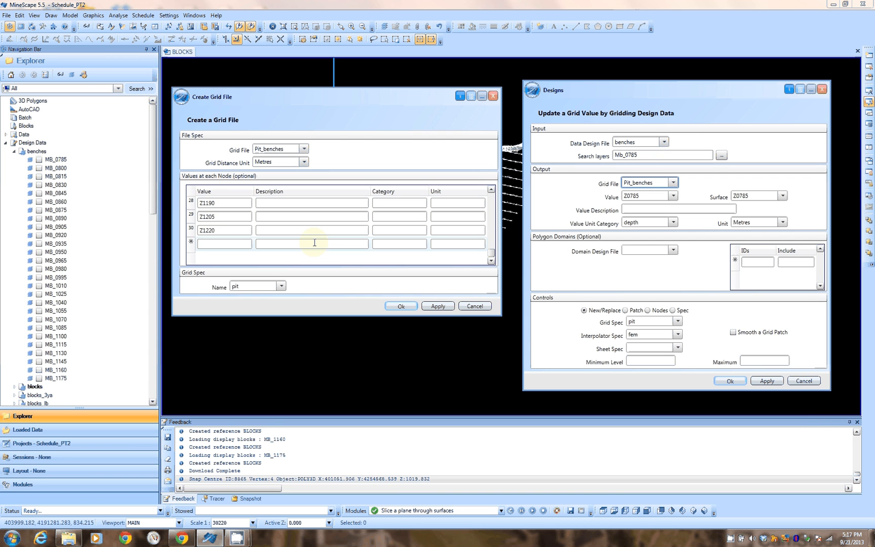
left_click(491, 190)
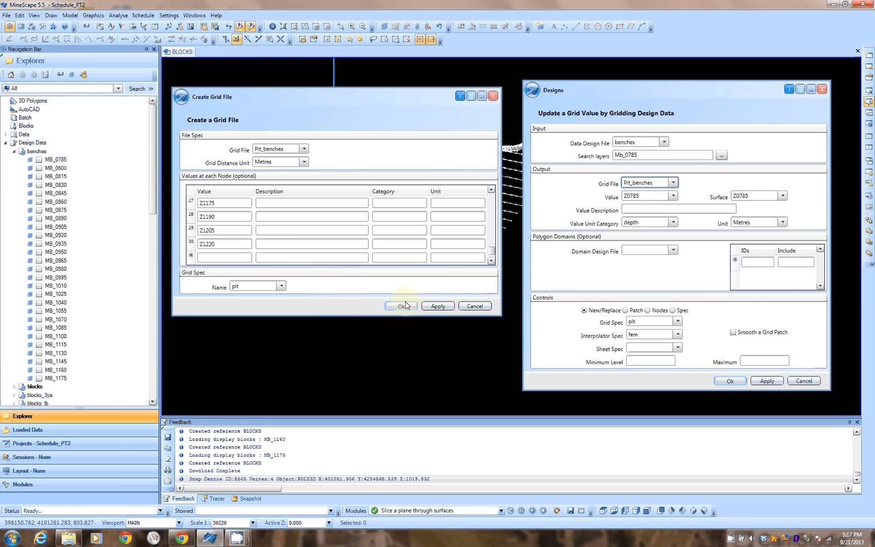
left_click(474, 306)
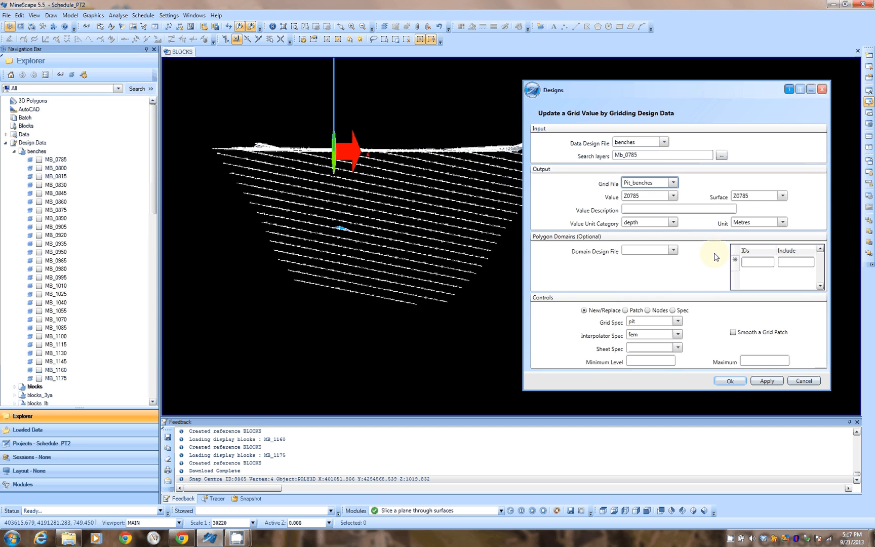
Choose Z0785 as the output grid value in the gridding form and leave the value description empty
left_click_drag(694, 96, 614, 94)
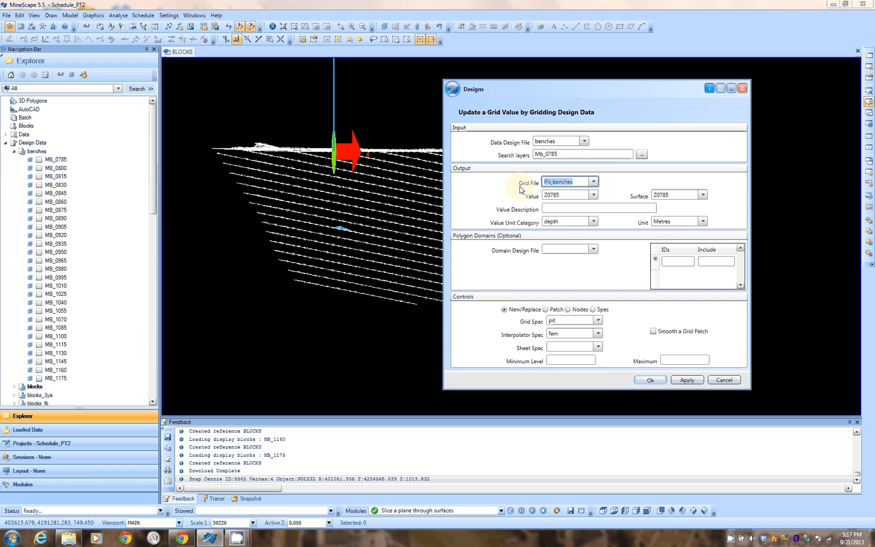
left_click(594, 195)
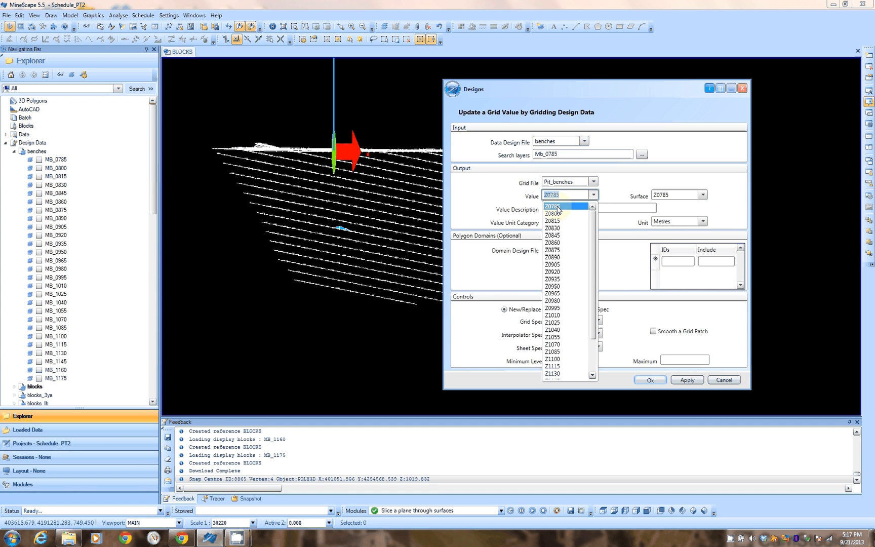
left_click(559, 206)
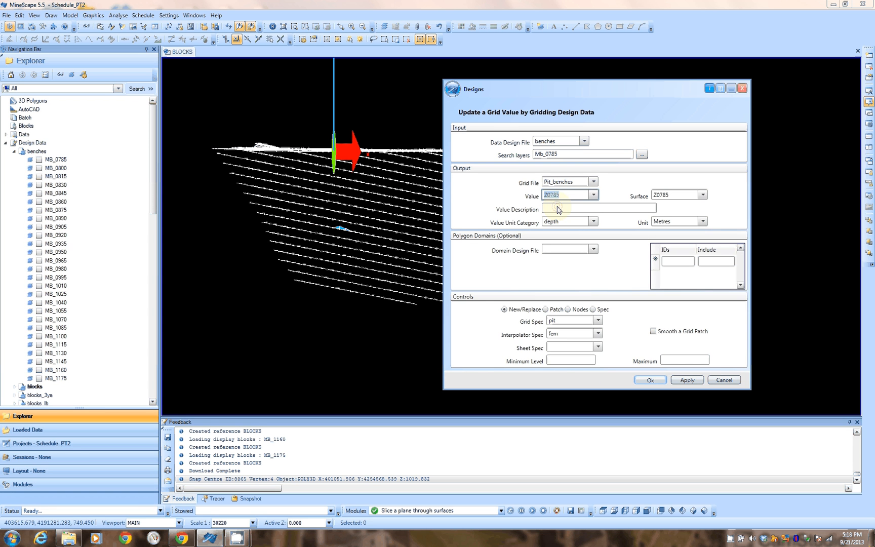
left_click(572, 208)
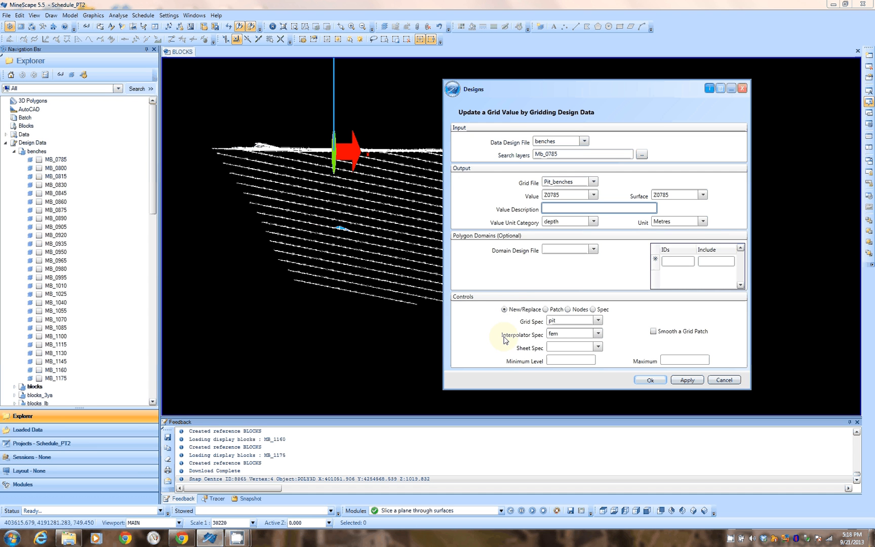
View the definition of the pit grid spec beside a plan view of all the mining blocks
right_click(557, 324)
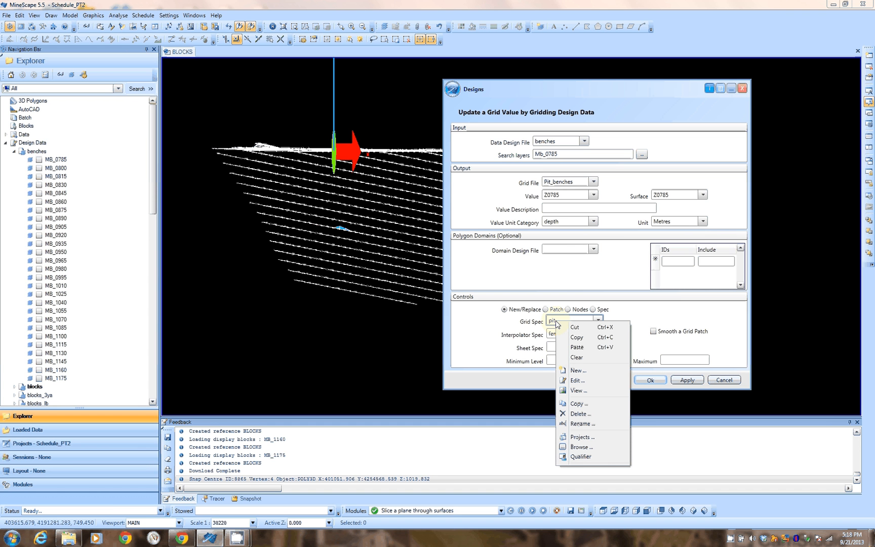
left_click(582, 396)
left_click_drag(453, 165, 604, 159)
middle_click_drag(287, 223, 195, 238)
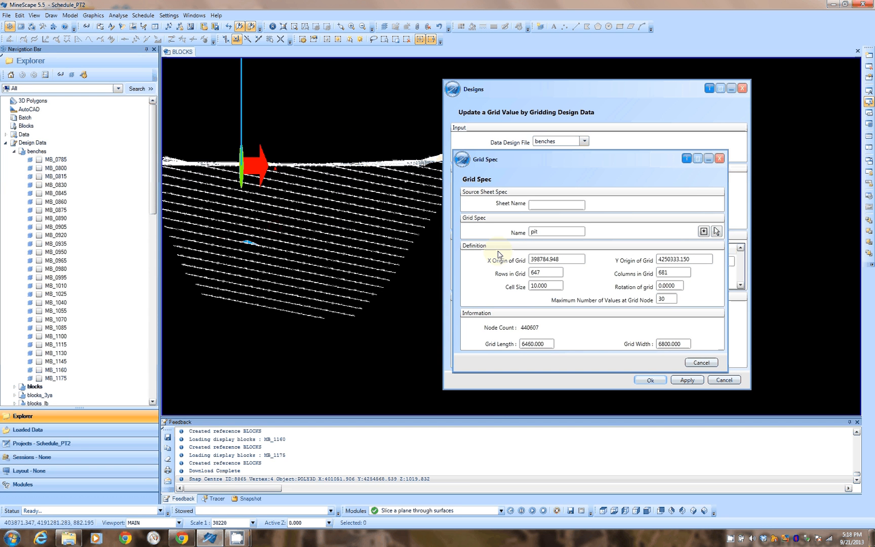
left_click(379, 317)
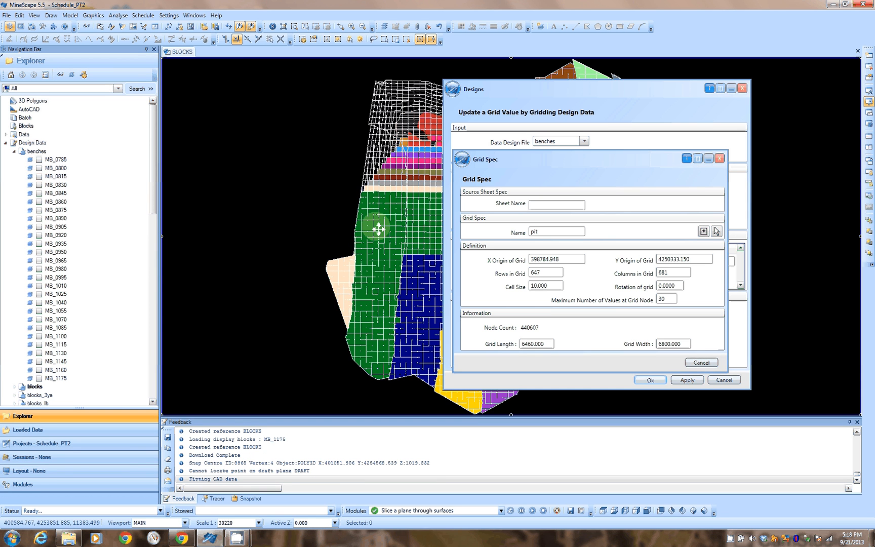
scroll(304, 235, "down", 3)
mouse_move(378, 229)
middle_mouse_down()
mouse_move(305, 236)
mouse_move(279, 207)
middle_mouse_up()
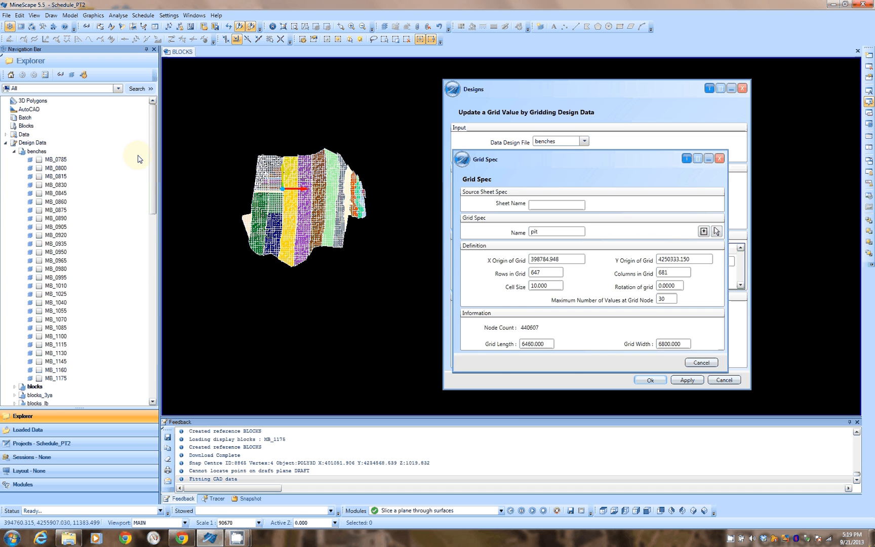
Display the BOUNDARIES layer of the for_pp_surfaces design file over the mining blocks
scroll(90, 239, "down", 7)
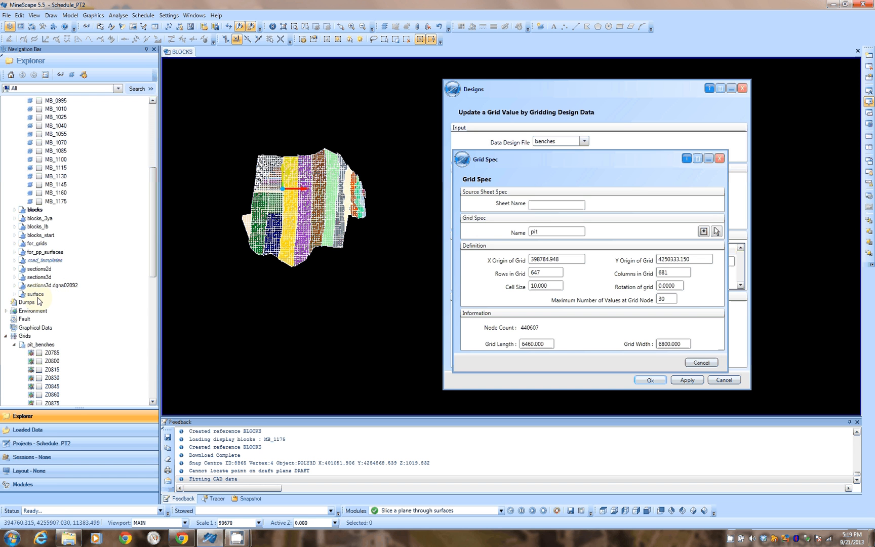
left_click(14, 252)
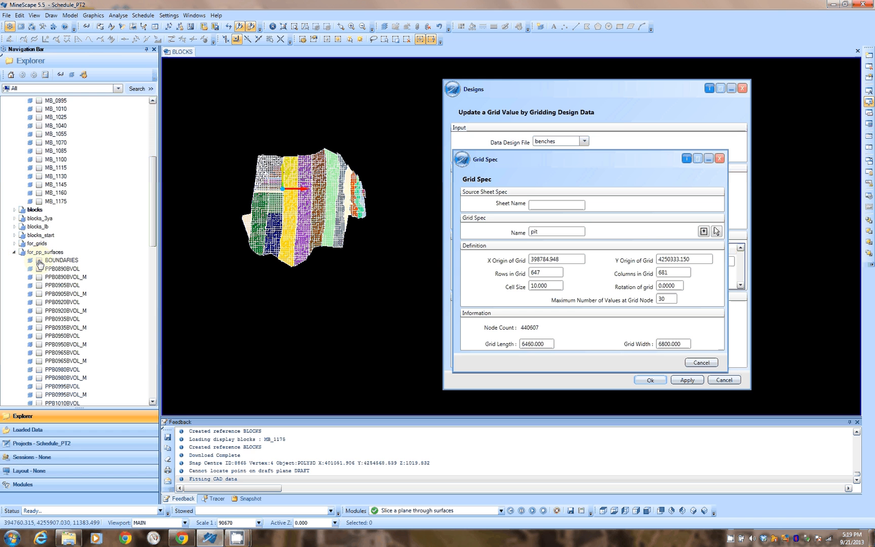
left_click(39, 261)
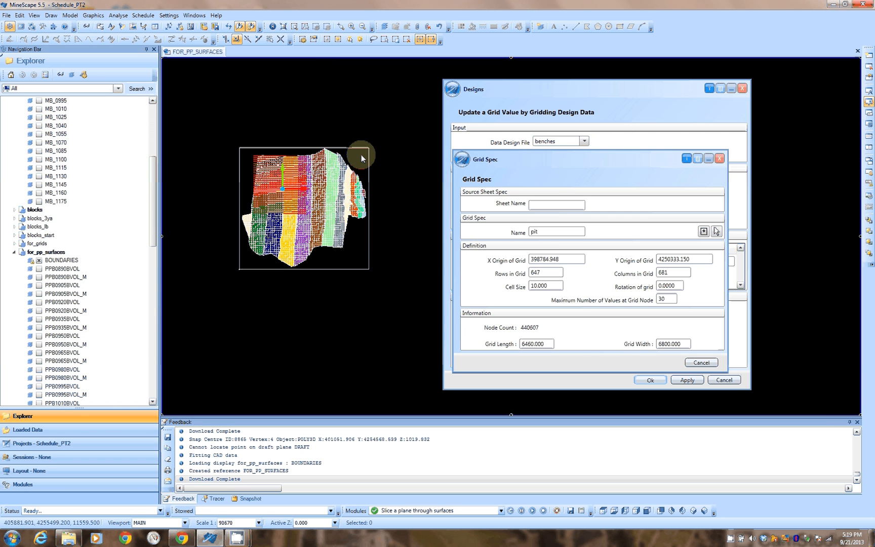
Pick the rectangular boundary polygon as the pit grid's limit, point out the cell size, and close the grid spec without saving
left_click(715, 232)
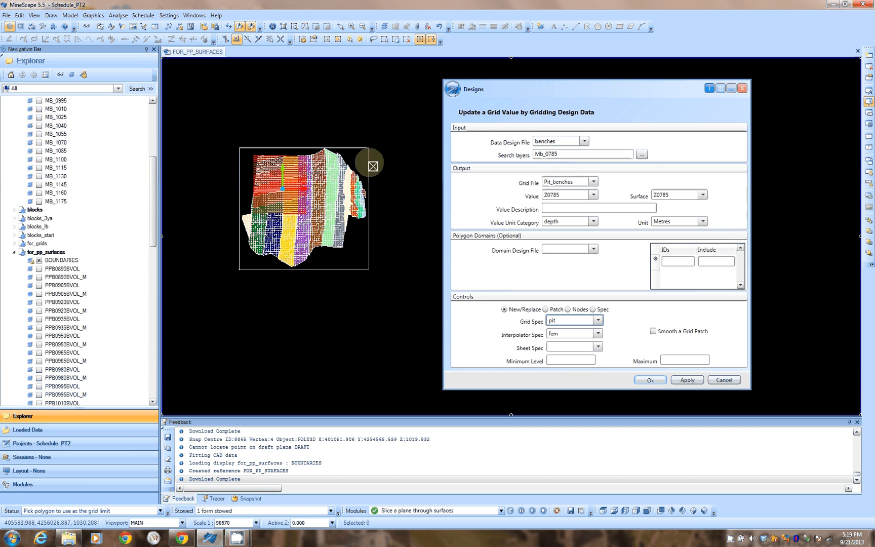
left_click(373, 166)
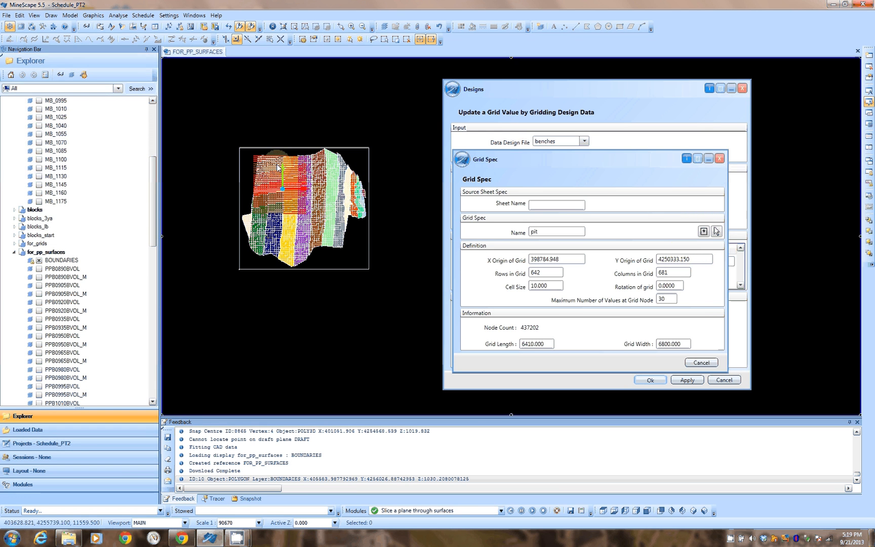
double_click(549, 285)
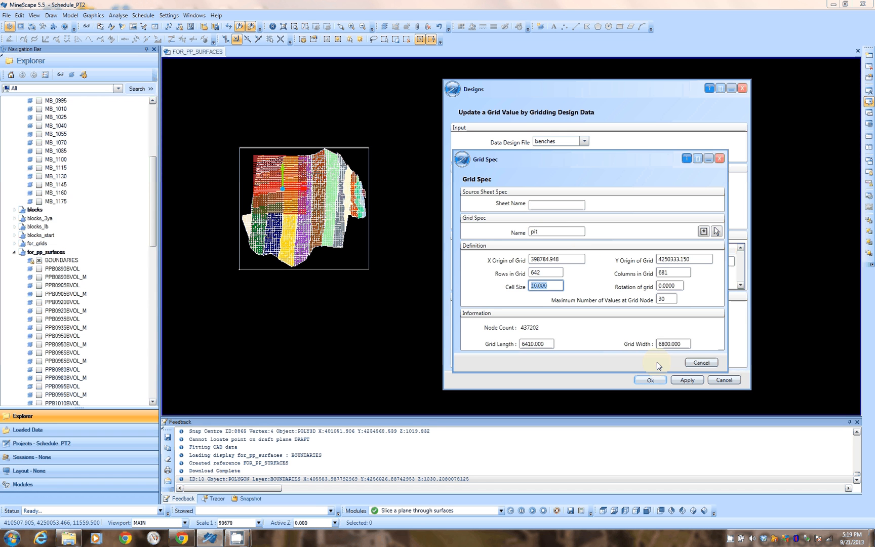
left_click(719, 160)
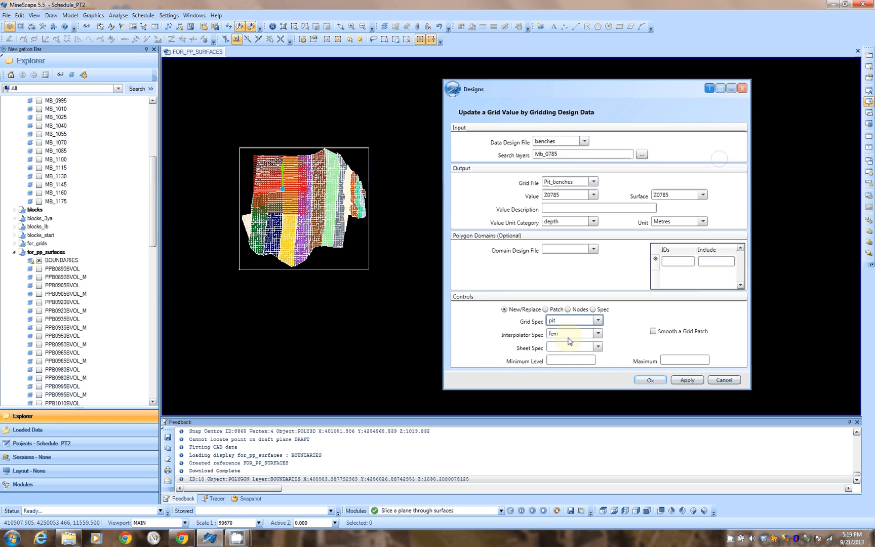
Select pit as the grid spec in the gridding form for bench layer Mb_0785
left_click(598, 321)
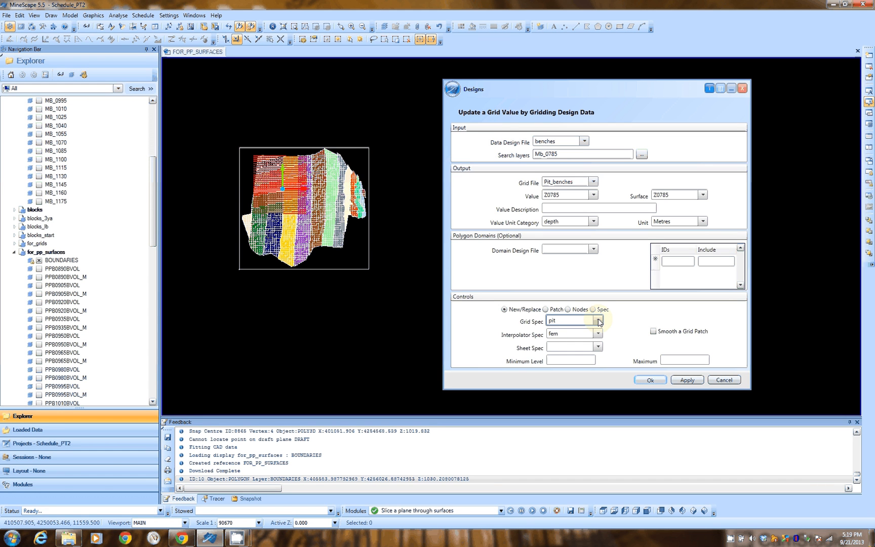
left_click(571, 322)
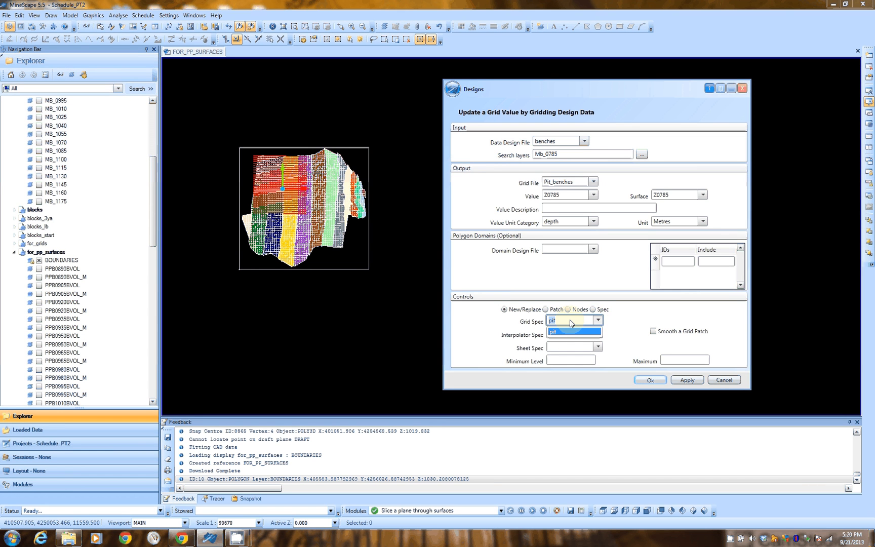
left_click(693, 335)
left_click(686, 384)
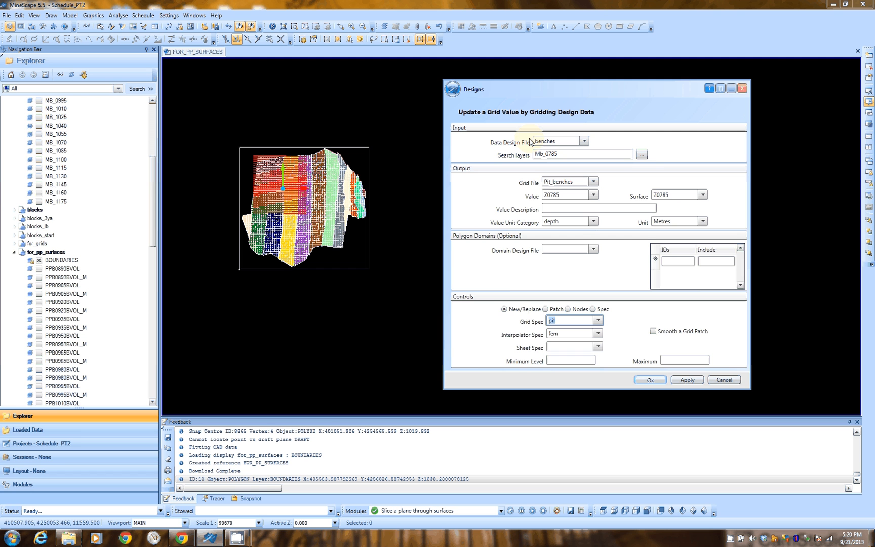
Set the gridding form's input layer to Mb_0800 and its output value to Z0800
left_click(642, 154)
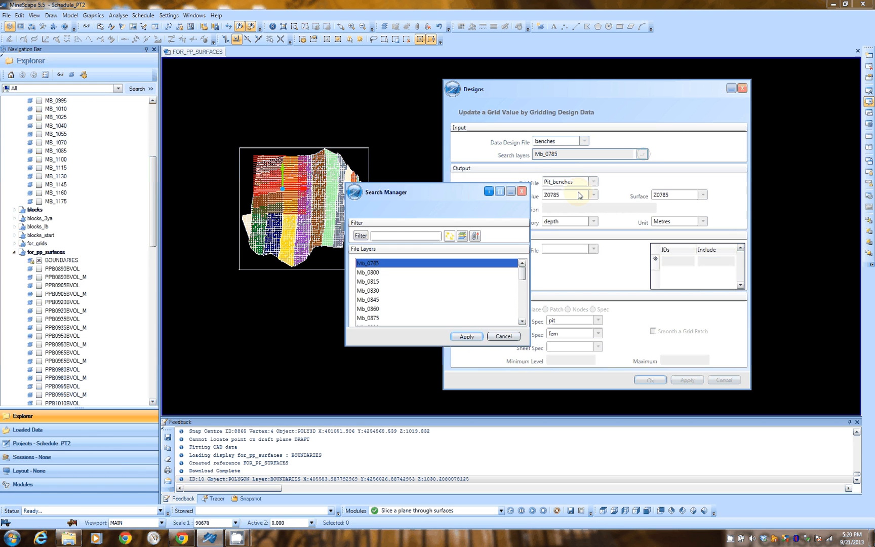
left_click(375, 273)
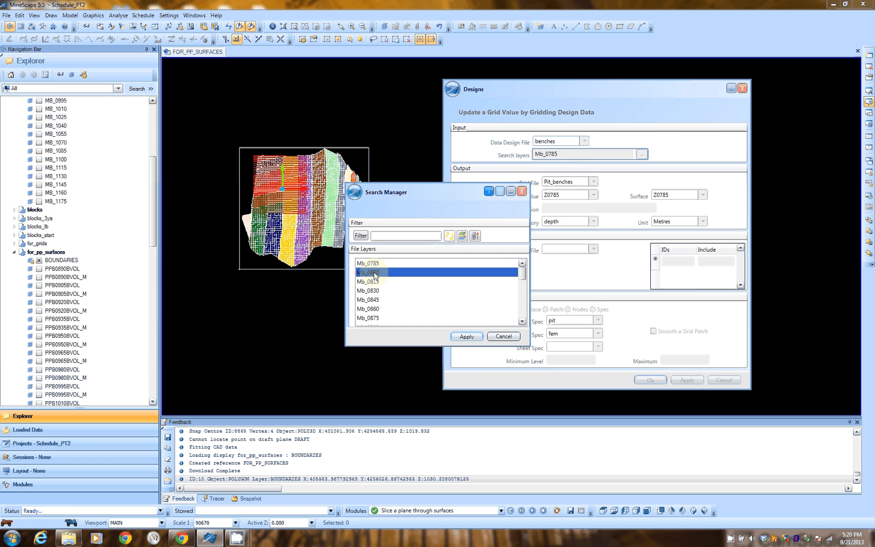
left_click(466, 337)
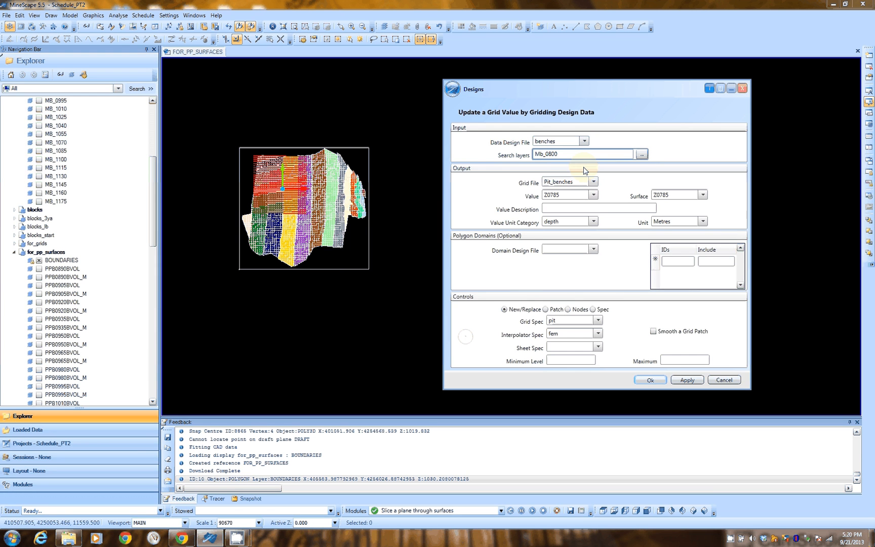
left_click(593, 195)
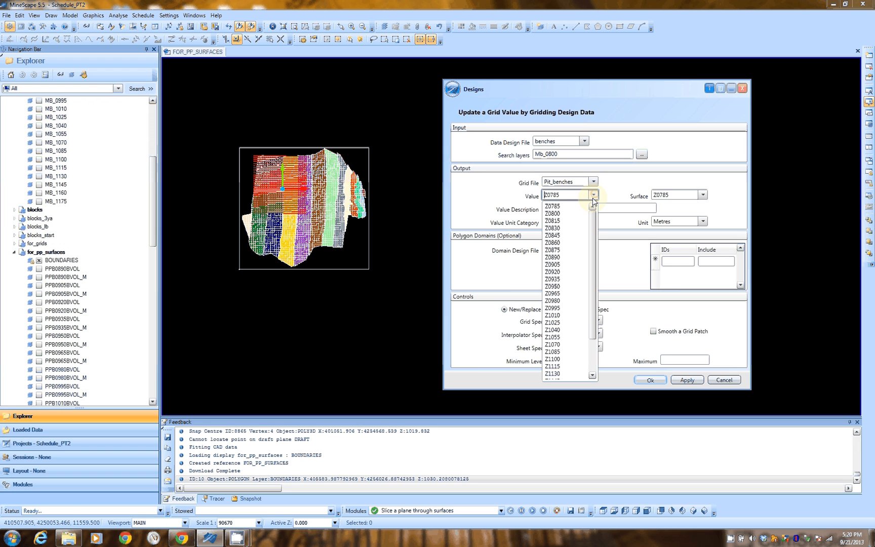
left_click(578, 214)
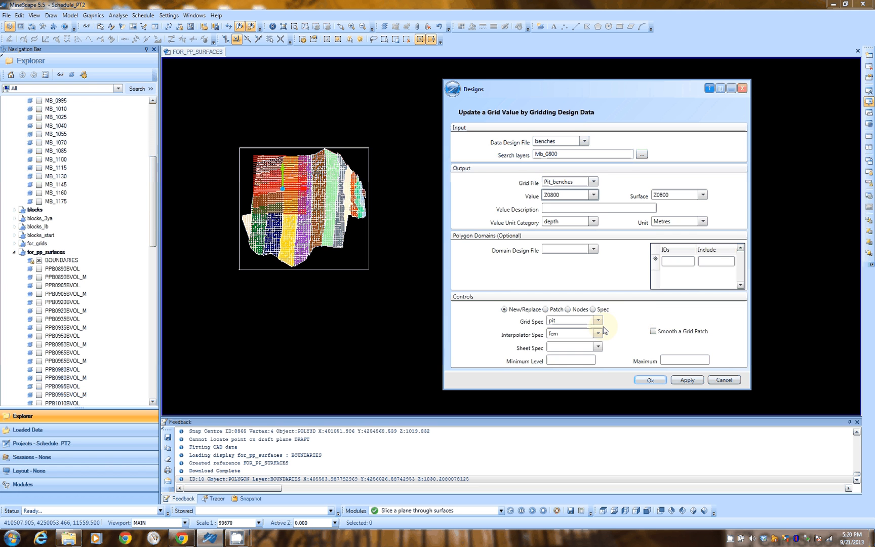
left_click(687, 380)
Look through the bench output values available in Pit_benches and cancel the gridding form
left_click(593, 195)
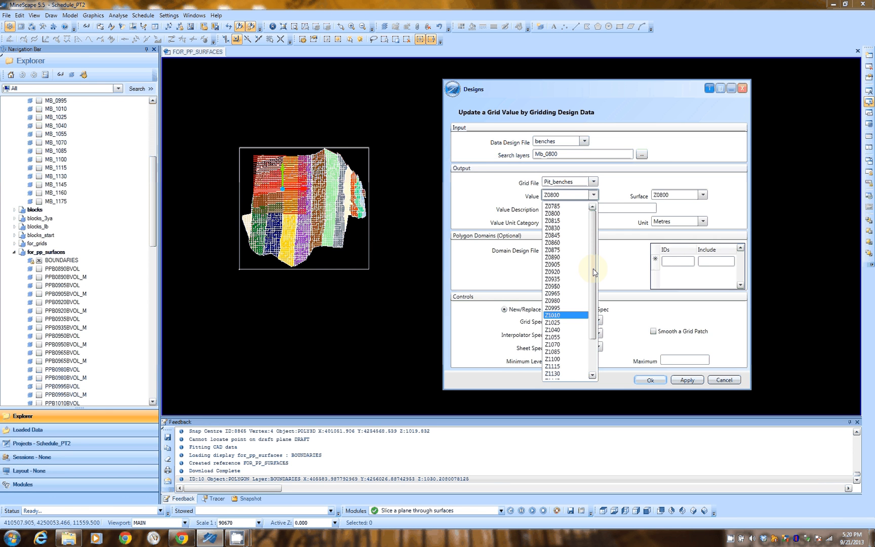
scroll(593, 349, "down", 2)
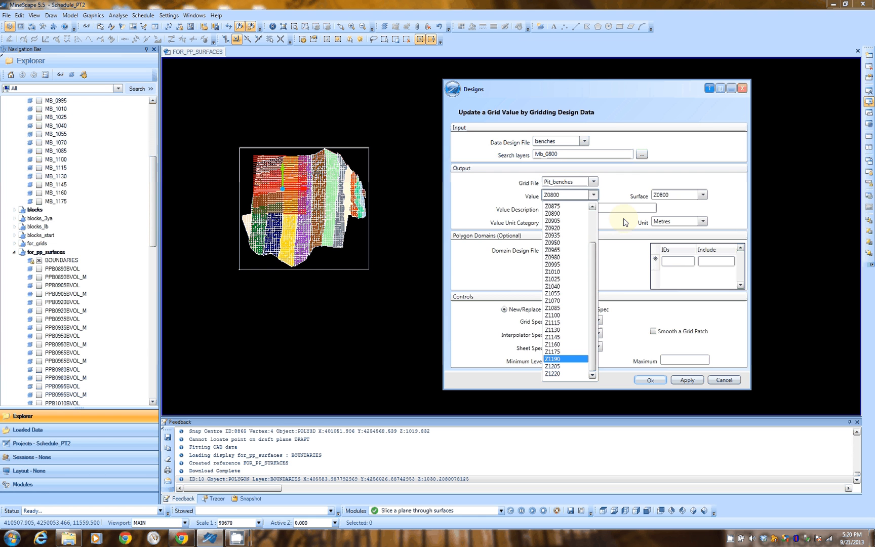
left_click(573, 195)
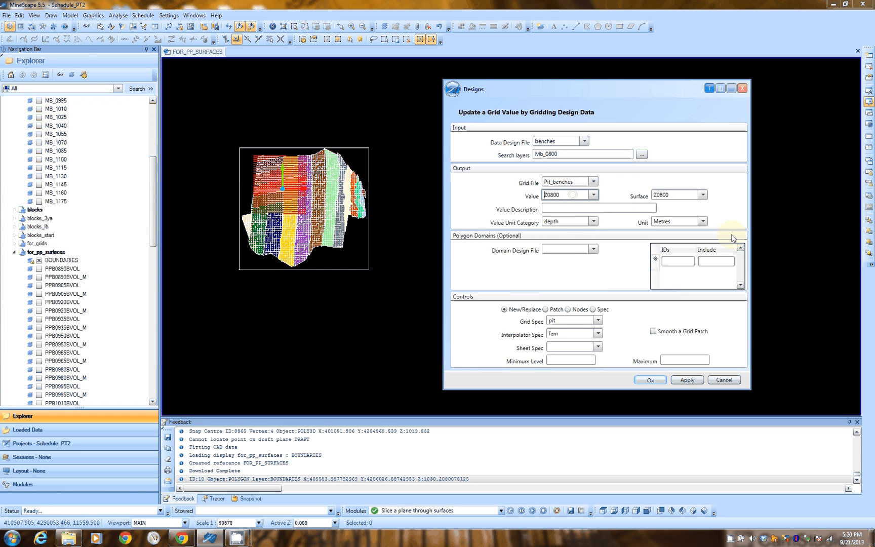
left_click(724, 379)
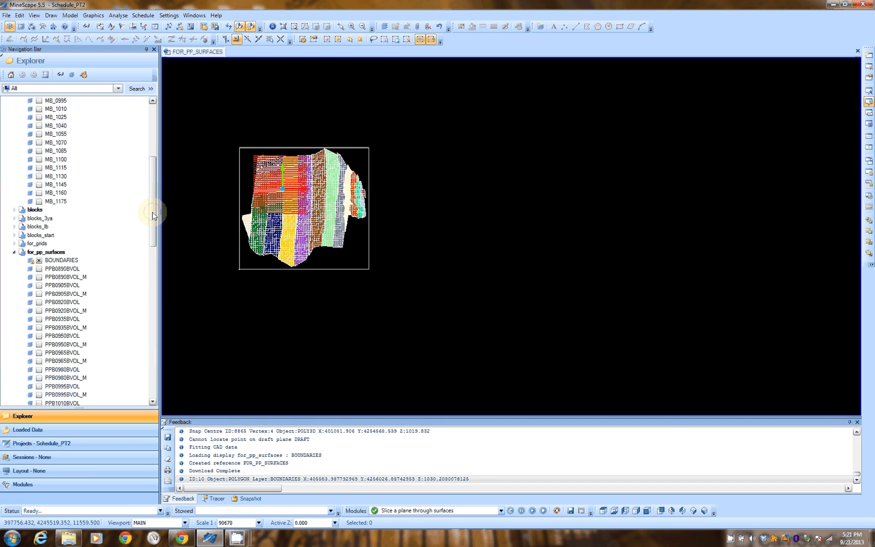
Detach the BLOCKS and FOR_PP_SURFACES references to clear the plan view
left_click_drag(152, 215, 154, 172)
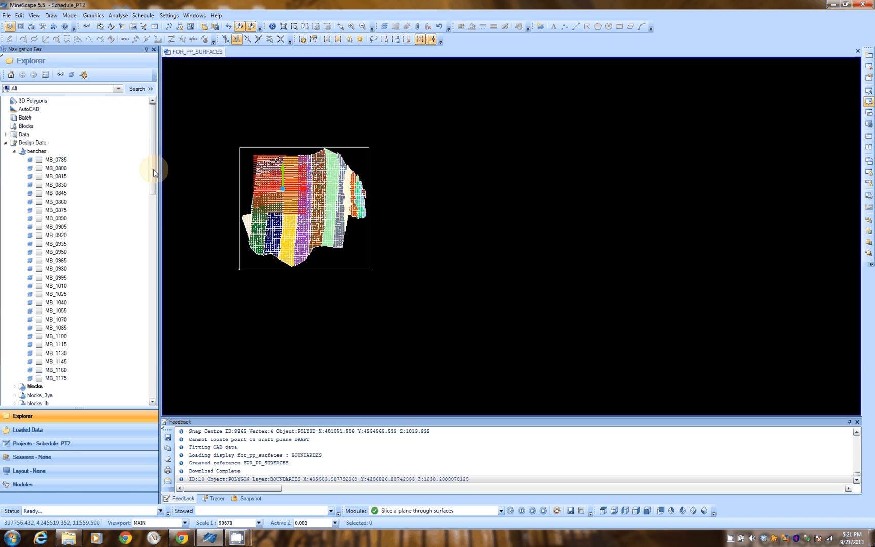
scroll(20, 306, "down", 3)
left_click(19, 305)
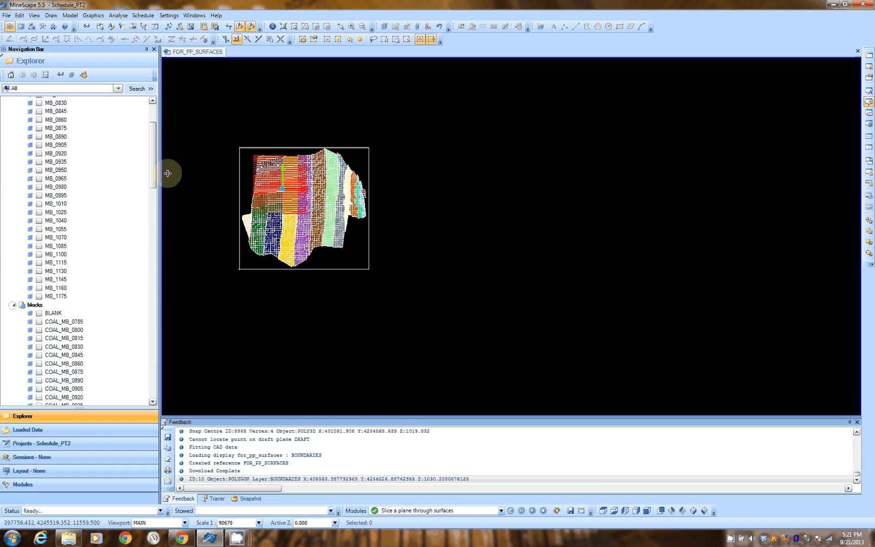
left_click_drag(153, 149, 151, 223)
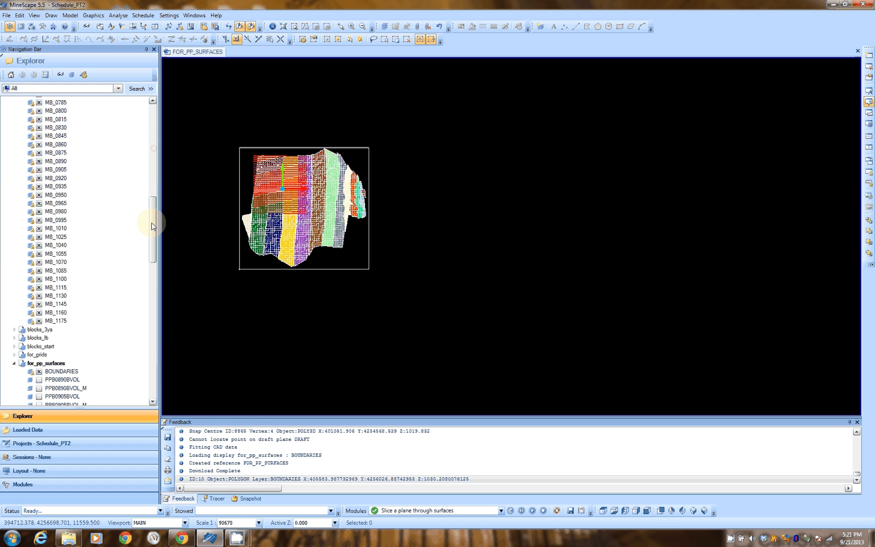
left_click(39, 321)
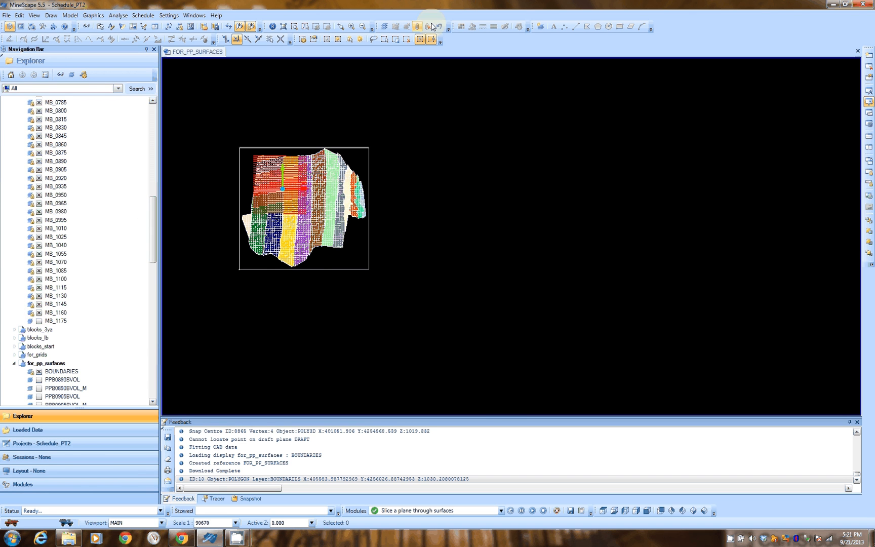
left_click(432, 26)
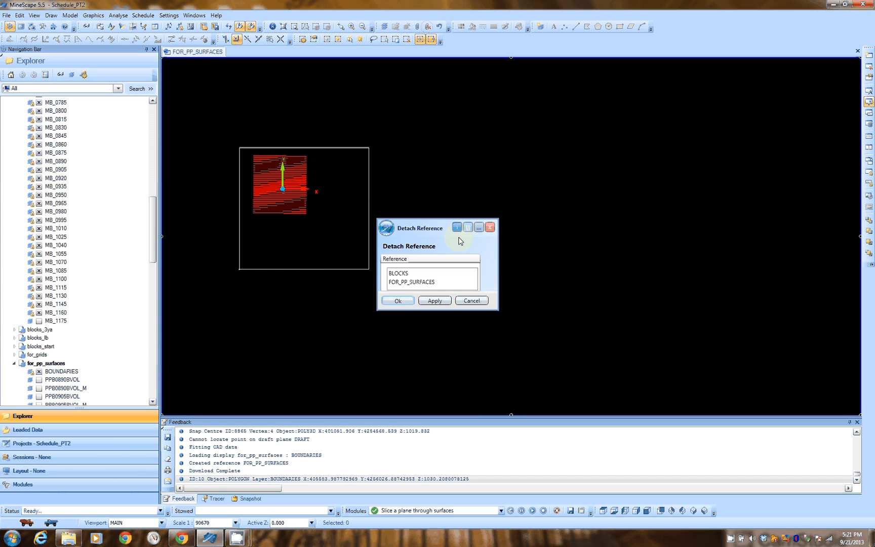
left_click(400, 274)
left_click(434, 301)
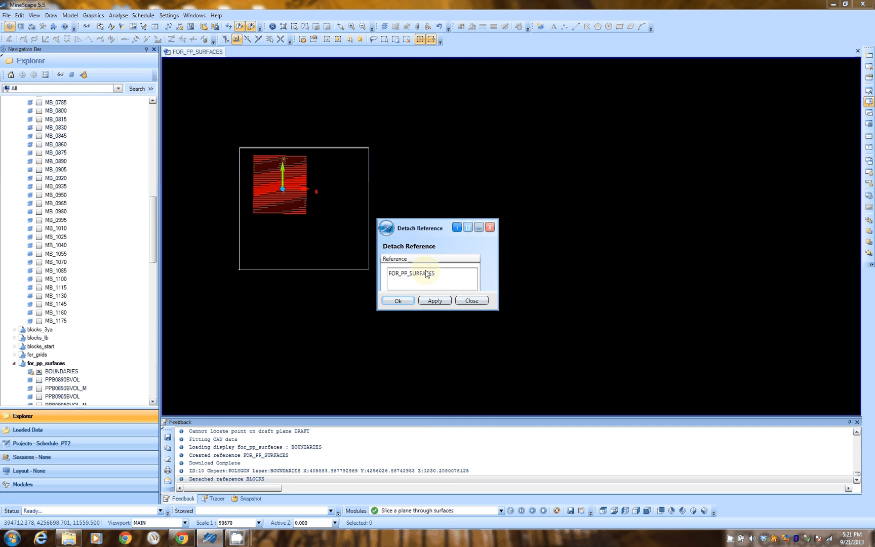
left_click(426, 273)
left_click(437, 301)
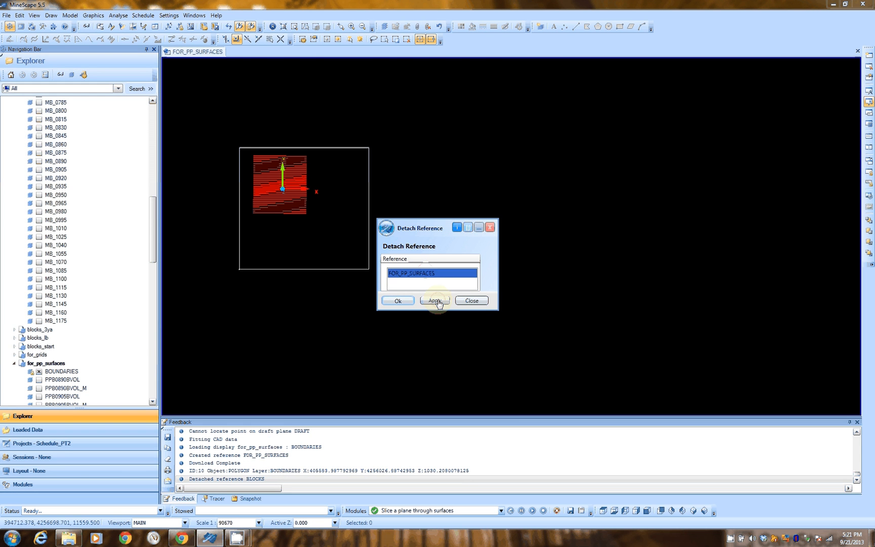
left_click(475, 300)
Display the Z1175 grid of the pit_benches file and fit it in the view
left_click_drag(150, 218, 157, 329)
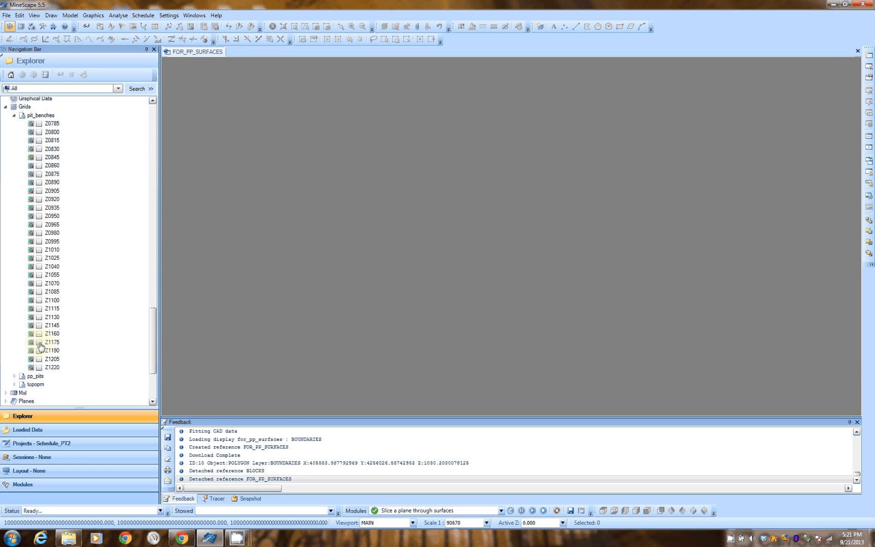
left_click(39, 343)
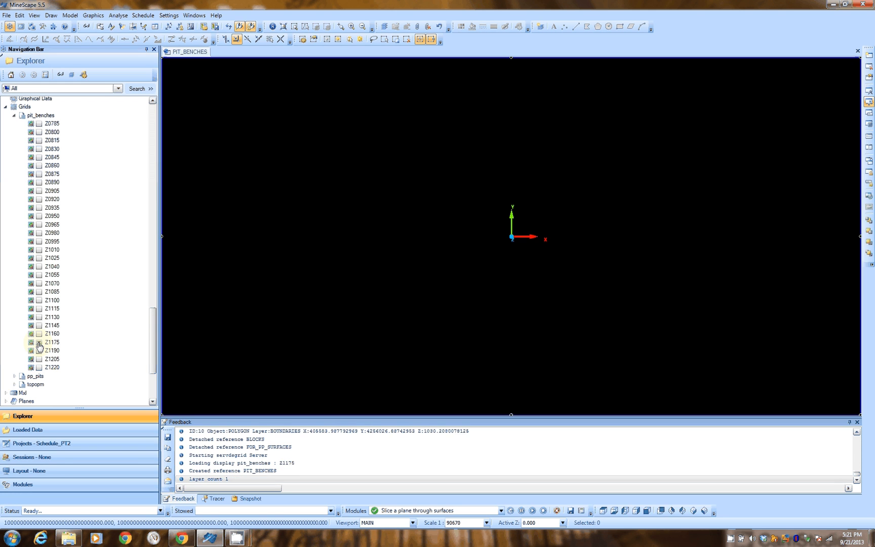
left_click(354, 315)
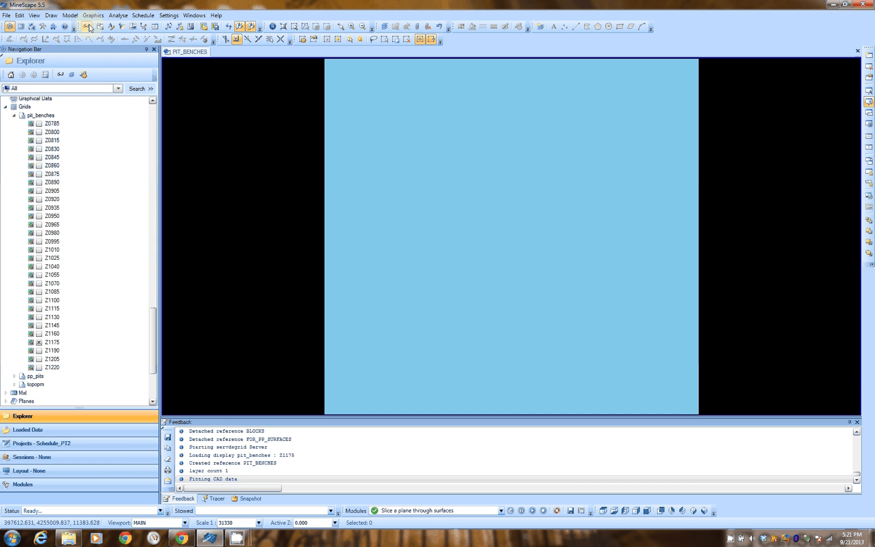
Turn on graded colour shading for the PIT_BENCHES reference and inspect the high area at the grid's eastern edge
left_click(87, 26)
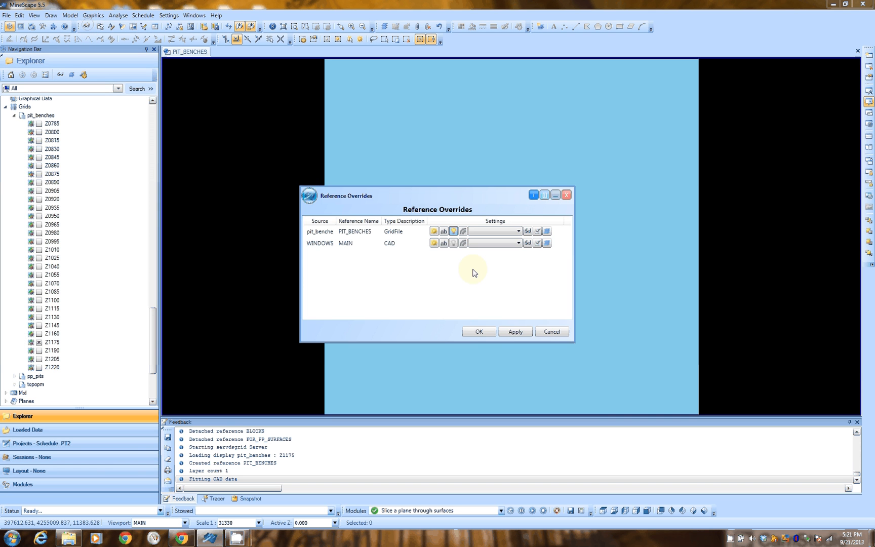
left_click(463, 231)
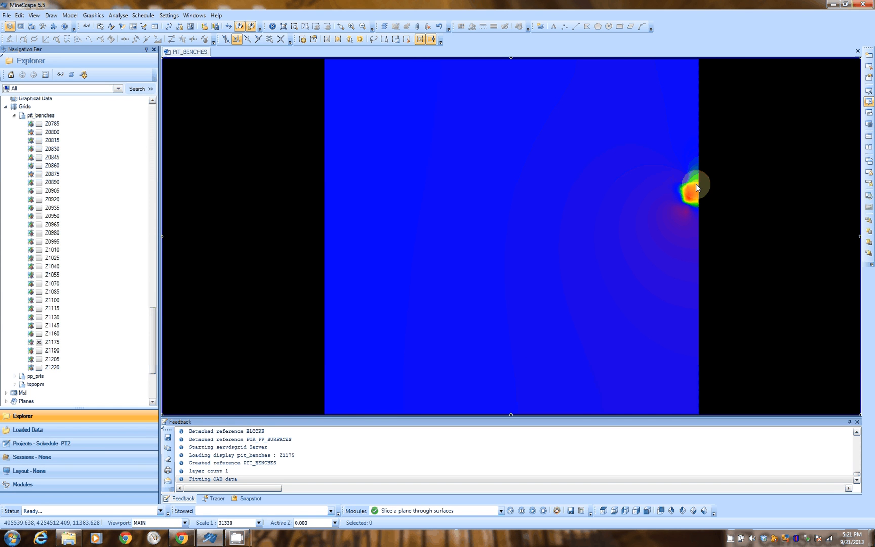
scroll(696, 184, "up", 3)
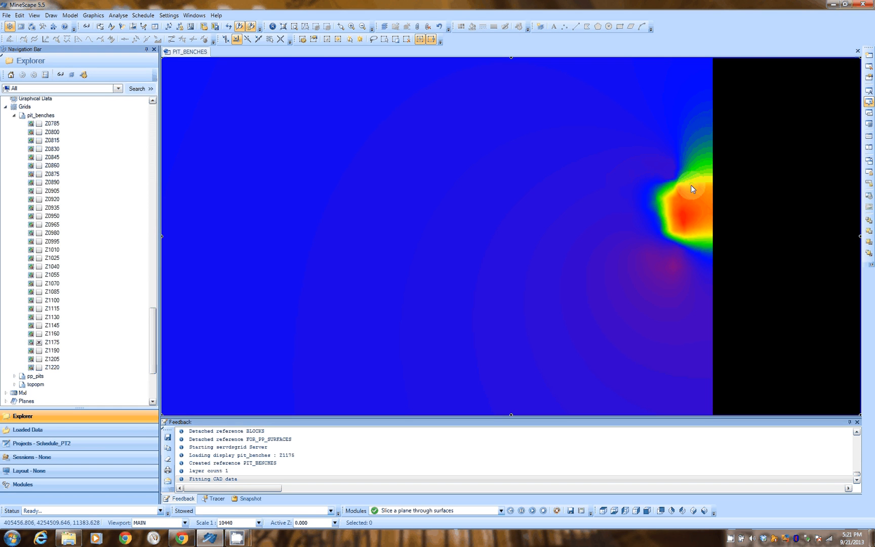
scroll(691, 184, "down", 3)
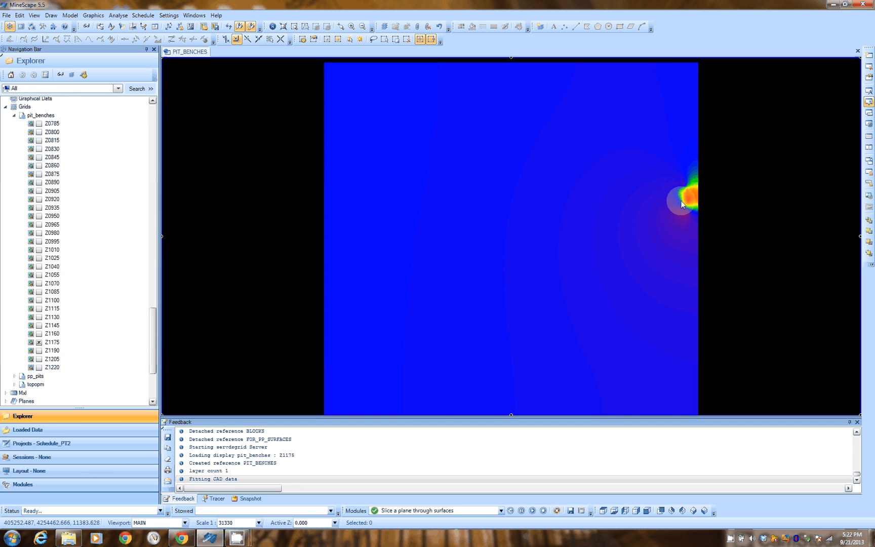
Overlay the MB_1175 layer of the blocks design file on the Z1175 grid and compare their locations
left_click_drag(151, 345, 155, 229)
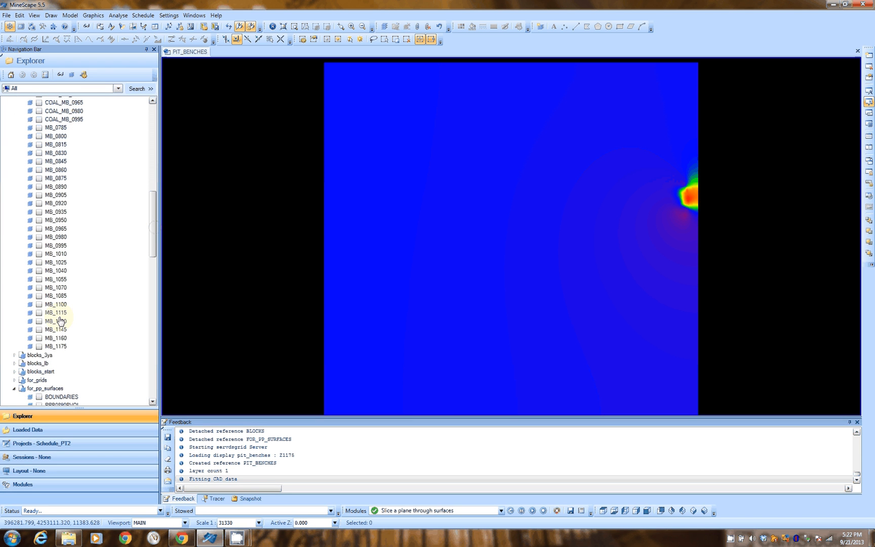
left_click(39, 346)
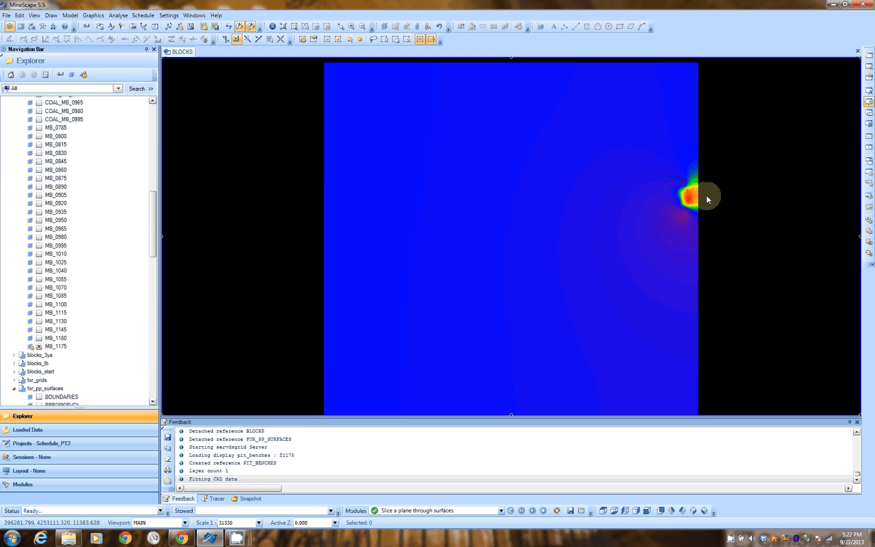
scroll(693, 197, "up", 3)
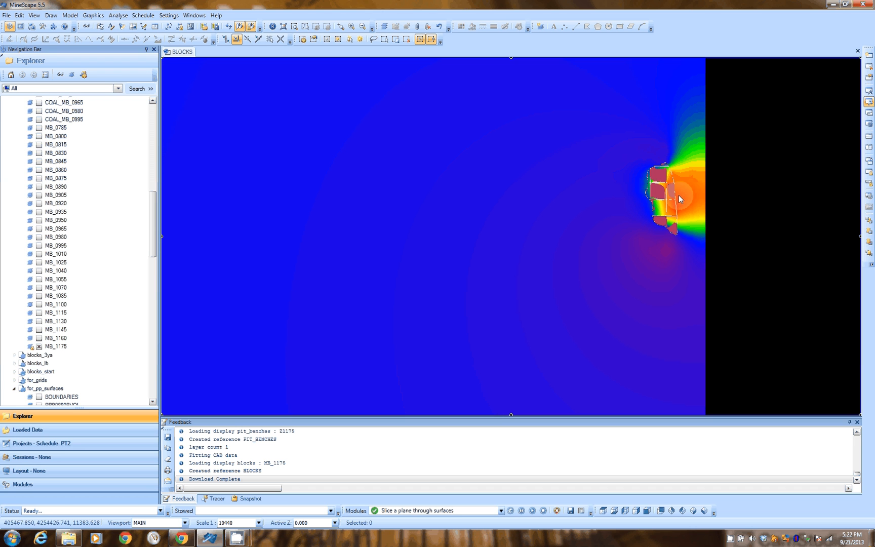
scroll(476, 232, "down", 3)
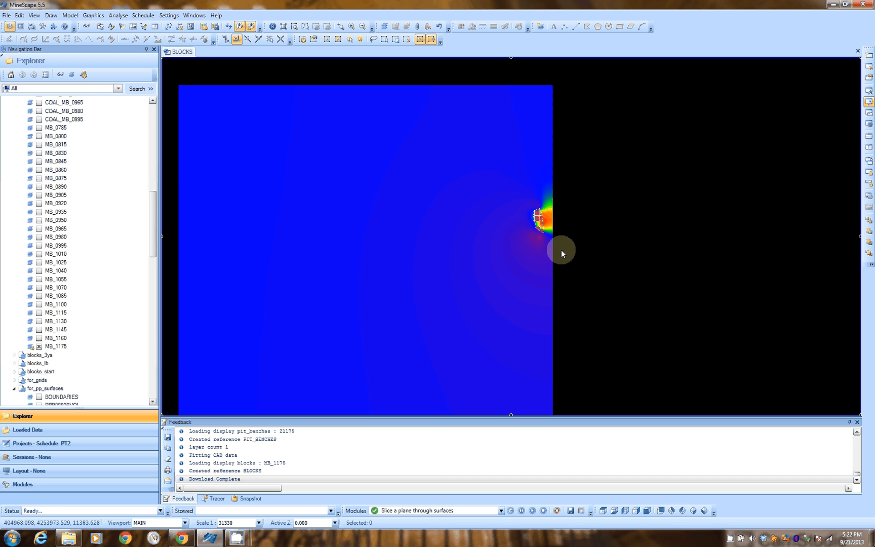
Hide the MB_1175 block layer and the Z1175 grid from the view
left_click(39, 347)
left_click_drag(152, 235, 152, 350)
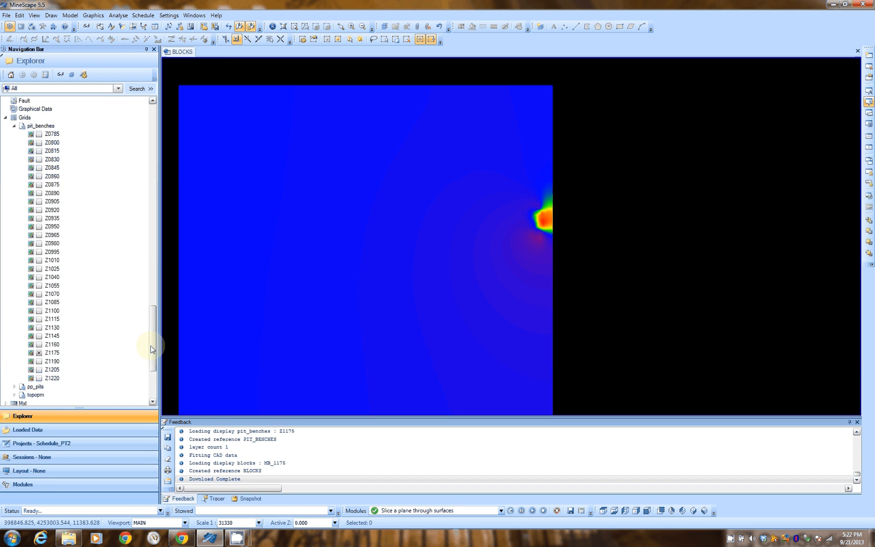
scroll(32, 320, "down", 1)
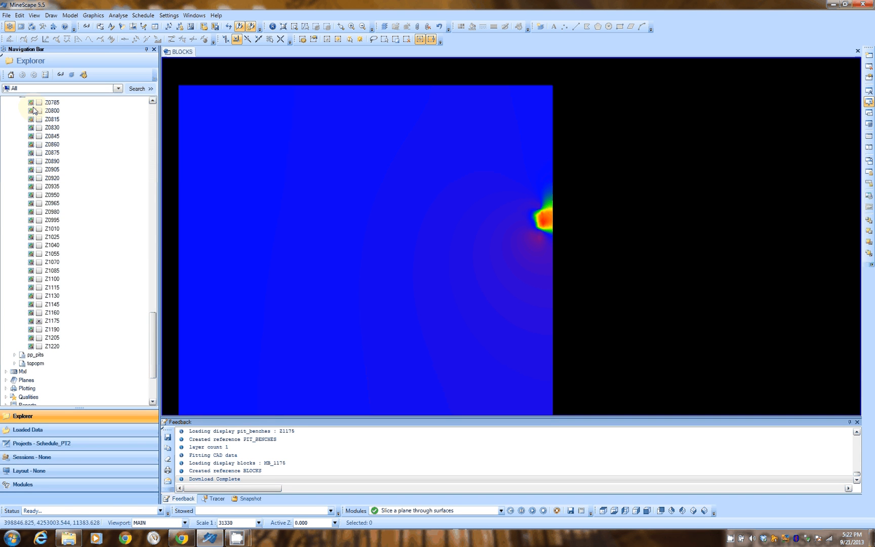
left_click(39, 321)
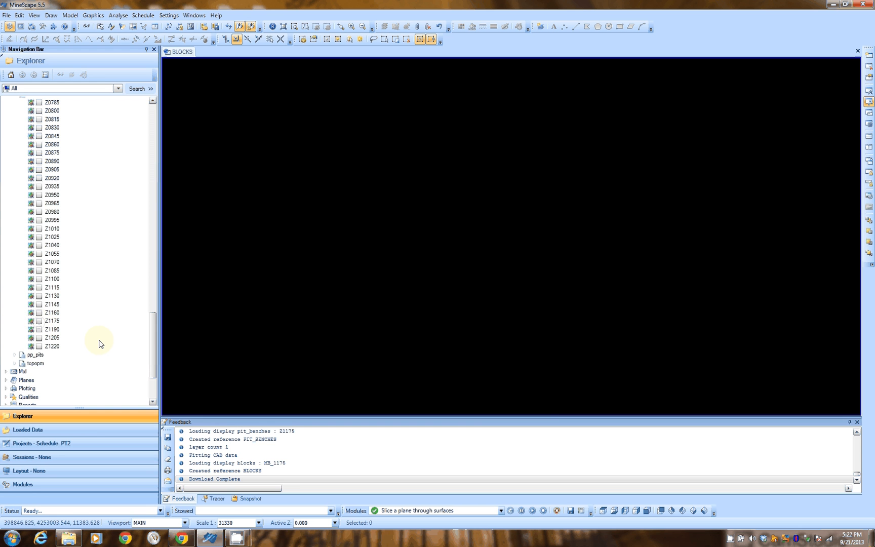
Collapse the Grids list and examine the bench surfaces under the Grid group of Surfaces
left_click_drag(153, 362, 163, 316)
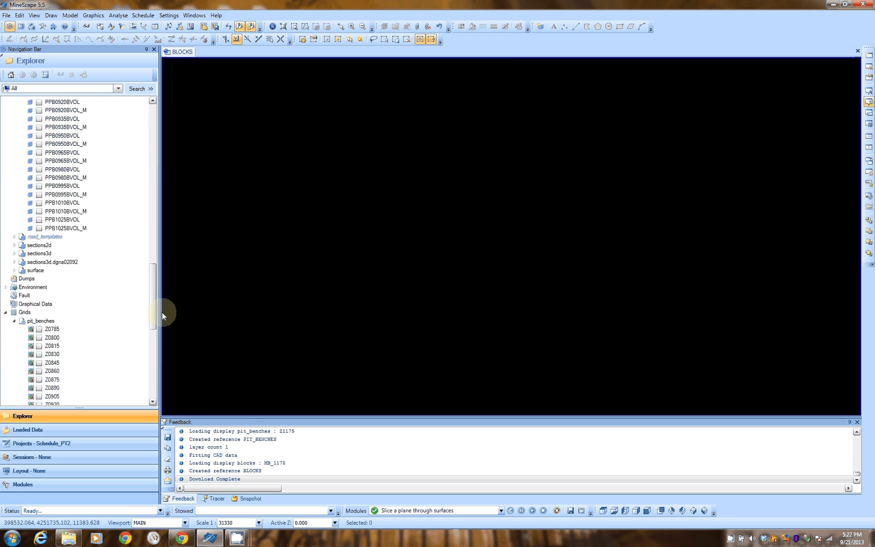
scroll(6, 267, "down", 2)
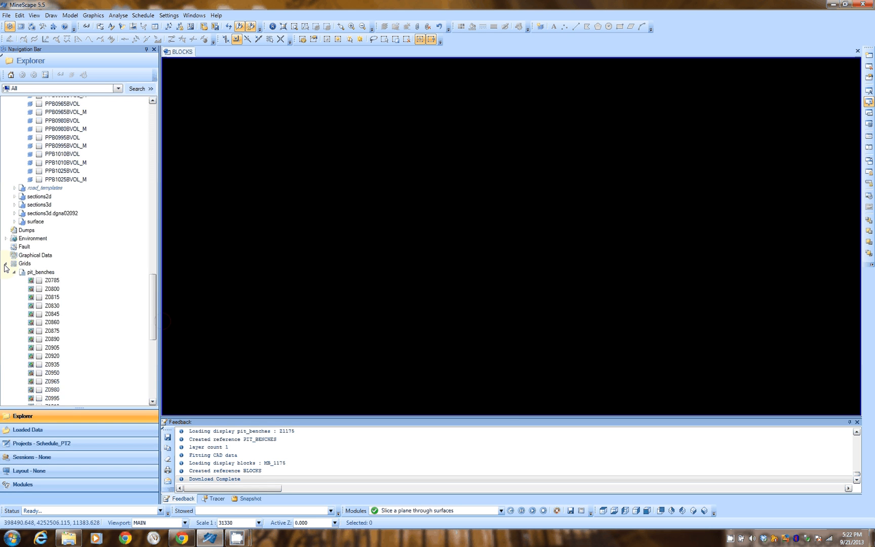
left_click(6, 264)
left_click(170, 328)
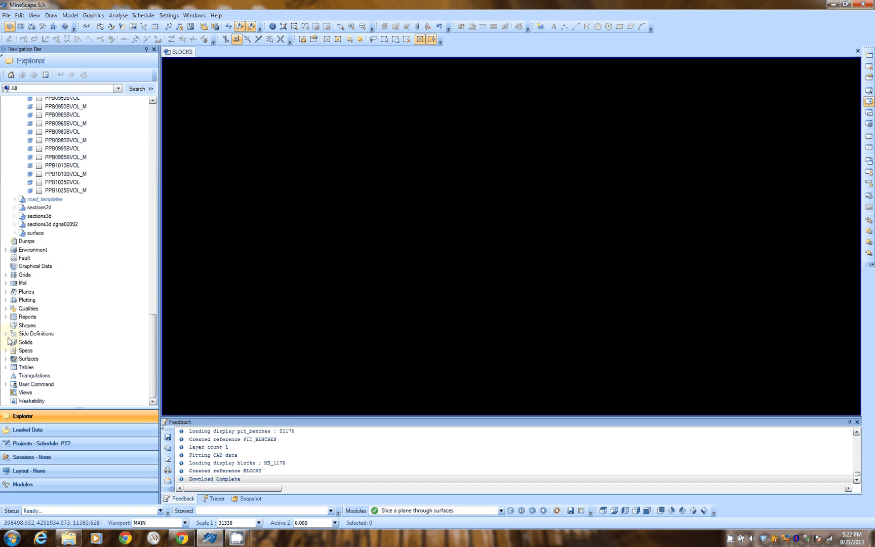
double_click(36, 359)
left_click_drag(151, 285, 149, 335)
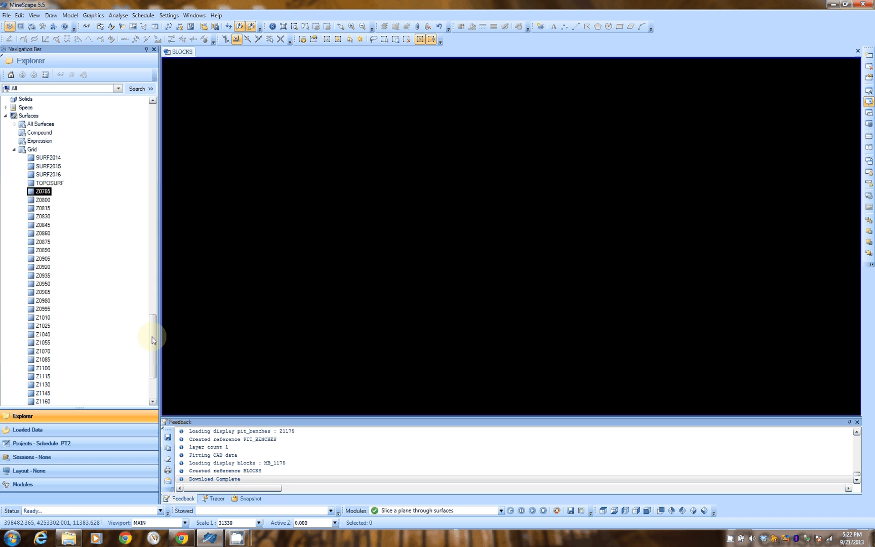
left_click_drag(152, 339, 152, 360)
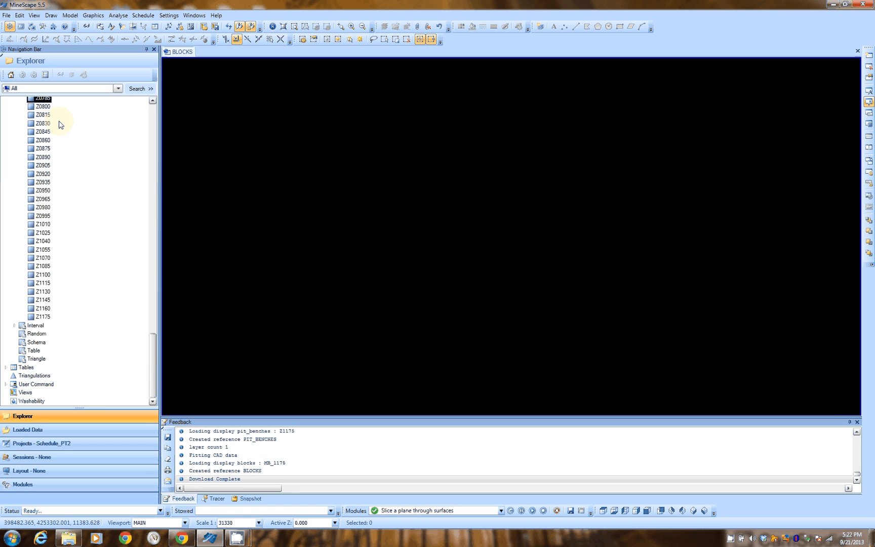
left_click_drag(154, 383, 155, 333)
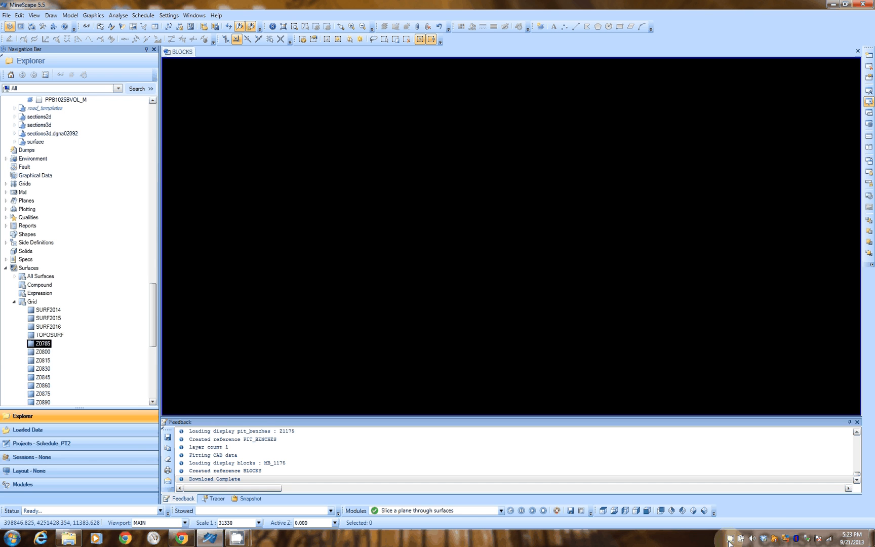
right_click(731, 540)
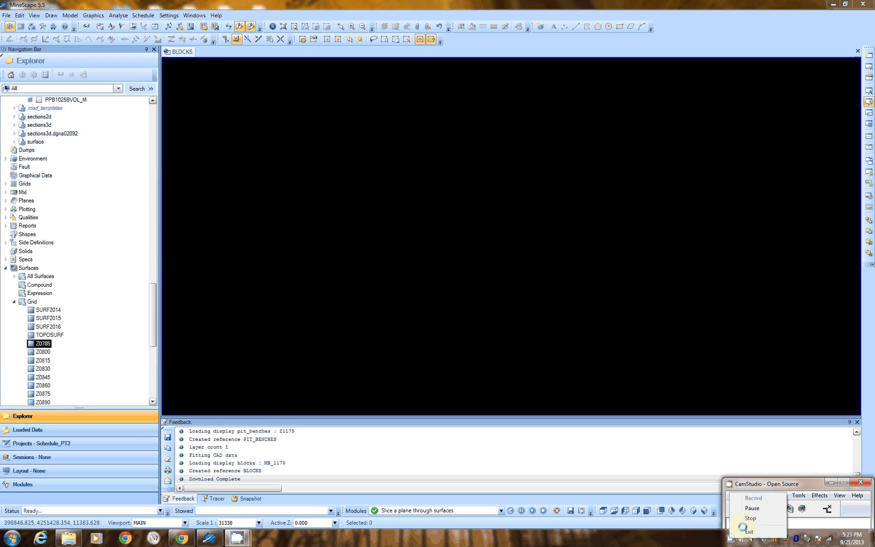